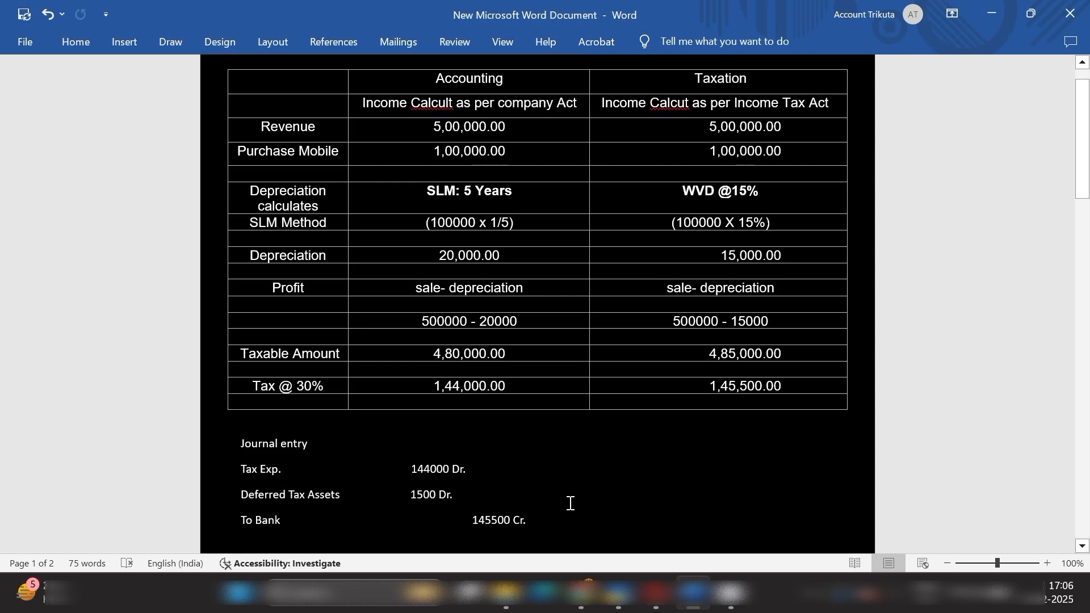
{"action": "left_click", "coordinate": [814, 596]}
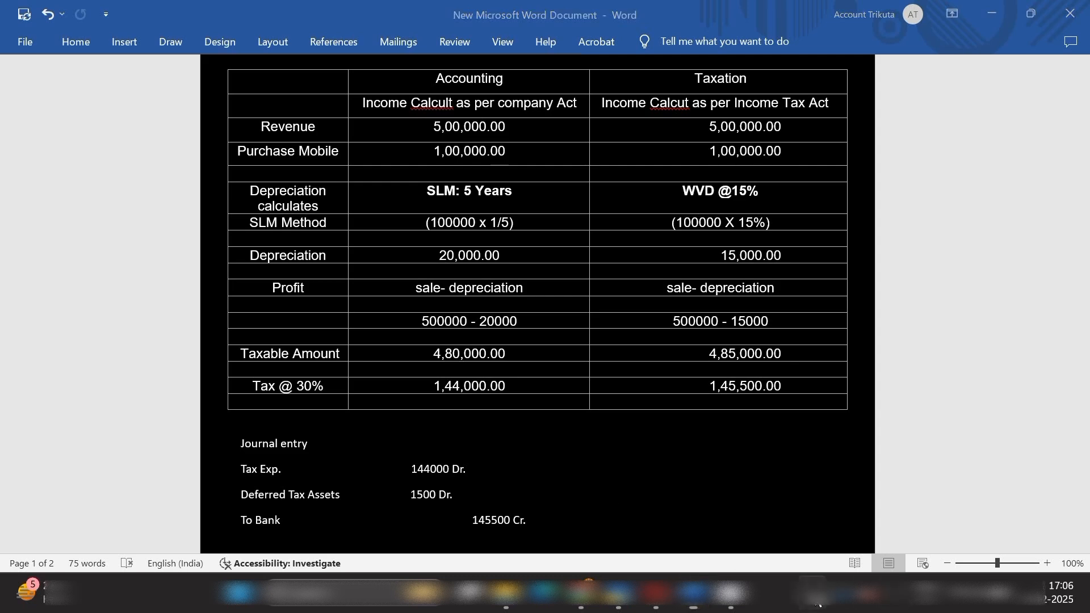
{"action": "right_click", "coordinate": [780, 508]}
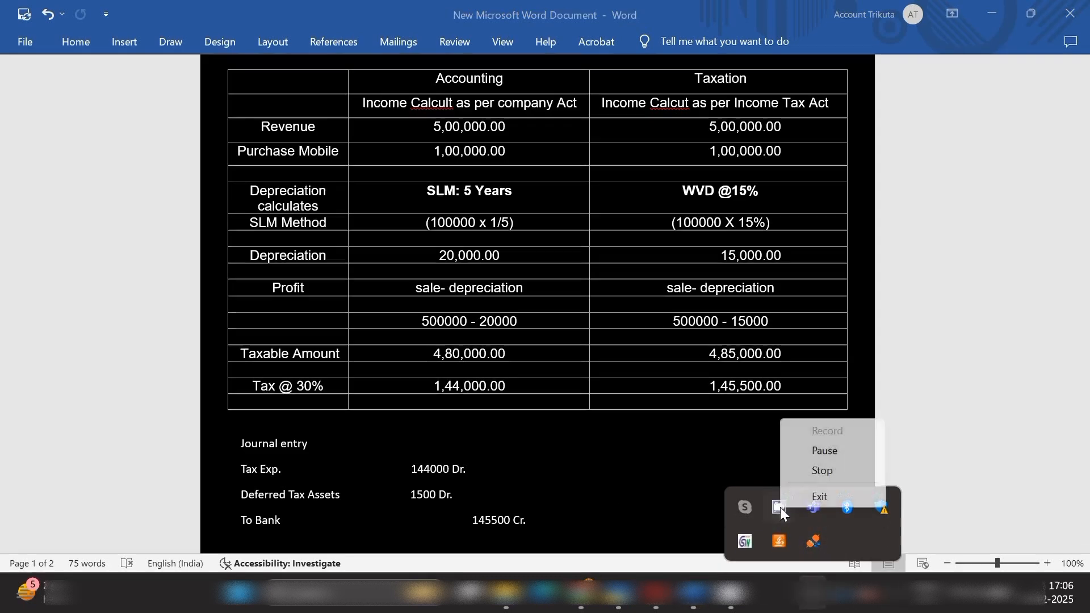
{"action": "left_click", "coordinate": [826, 472]}
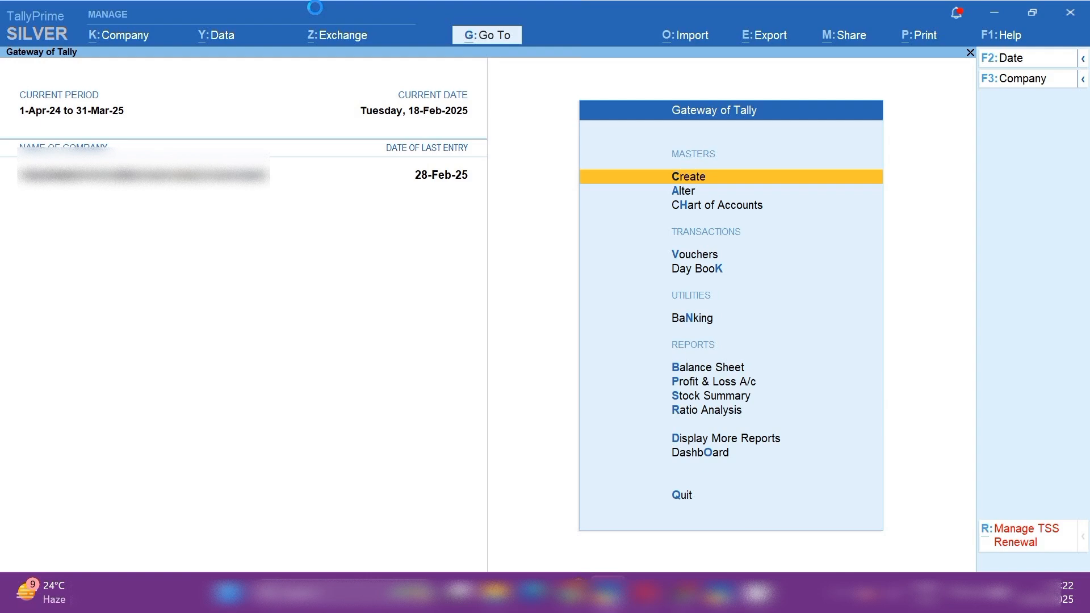
Open the e-Way Bill Register report in TallyPrime
{"action": "left_click", "coordinate": [491, 41]}
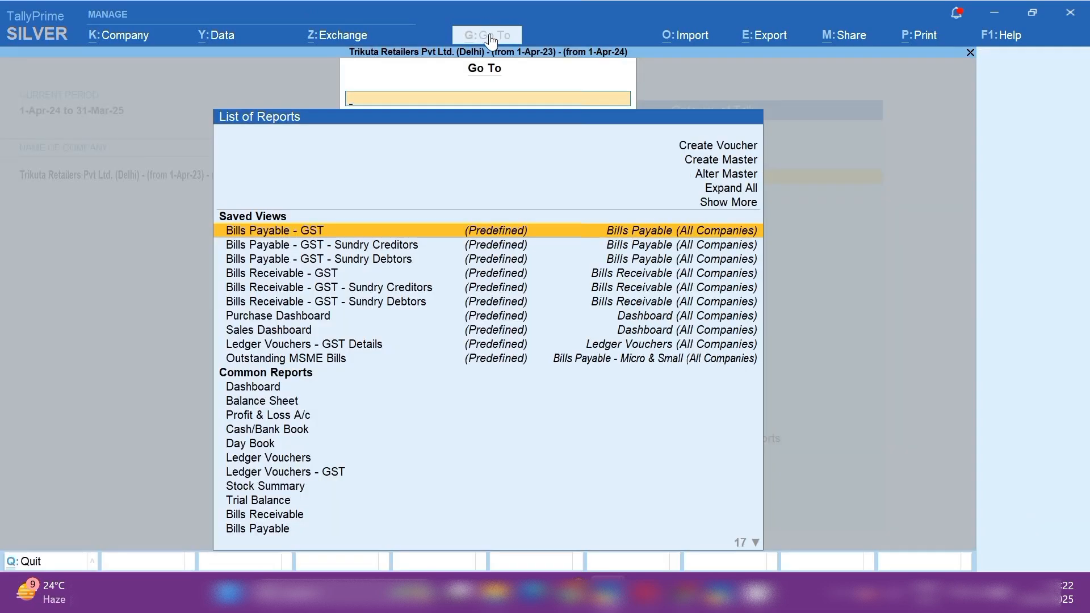
{"action": "type", "text": "Ew"}
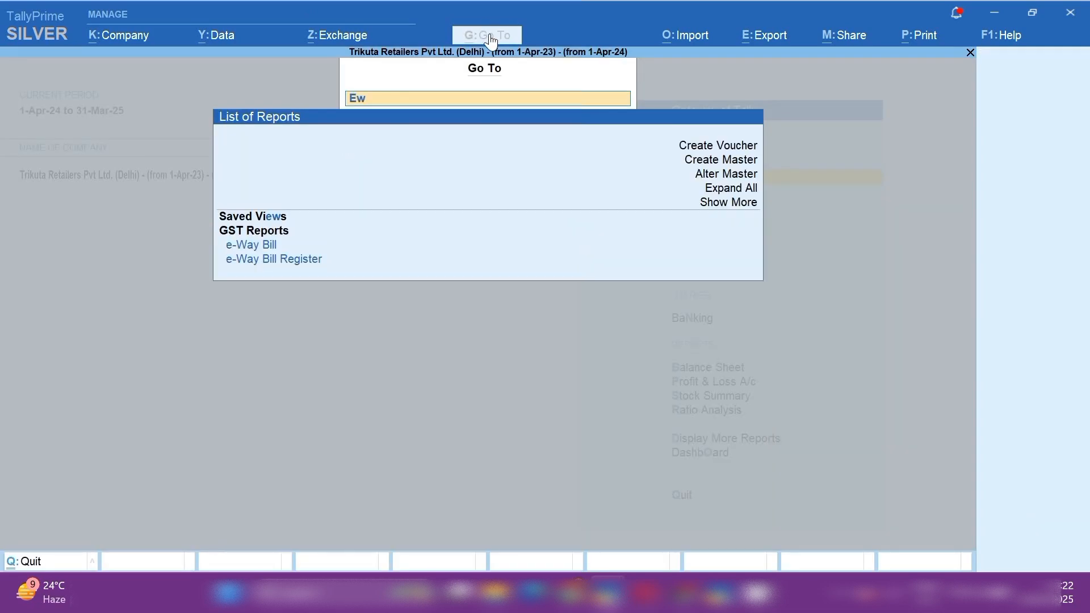
{"action": "key", "text": "Down"}
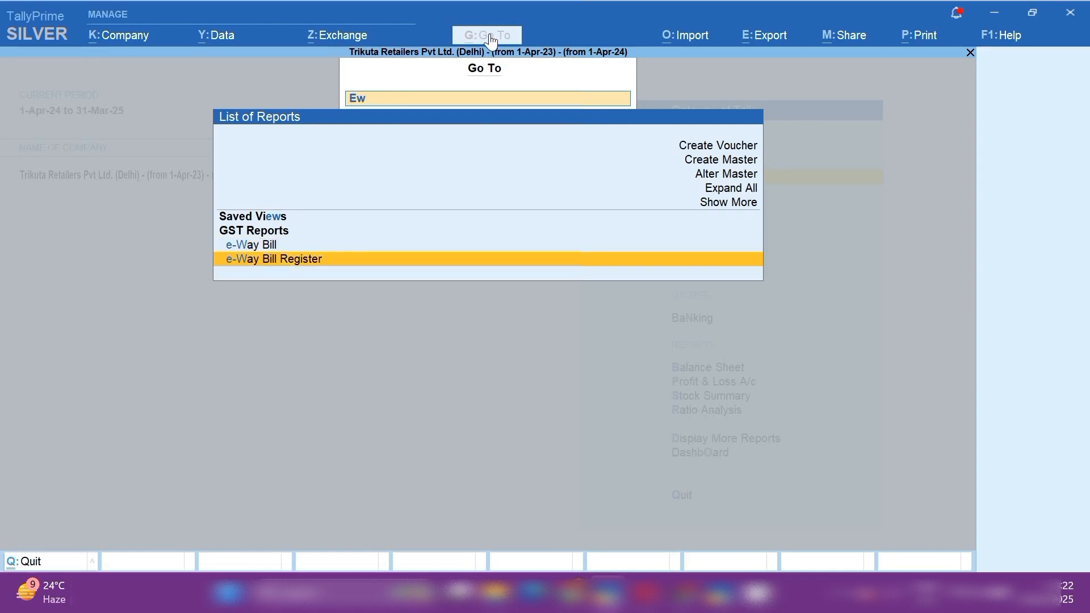
{"action": "key", "text": "Up"}
{"action": "key", "text": "Down"}
{"action": "key", "text": "Return"}
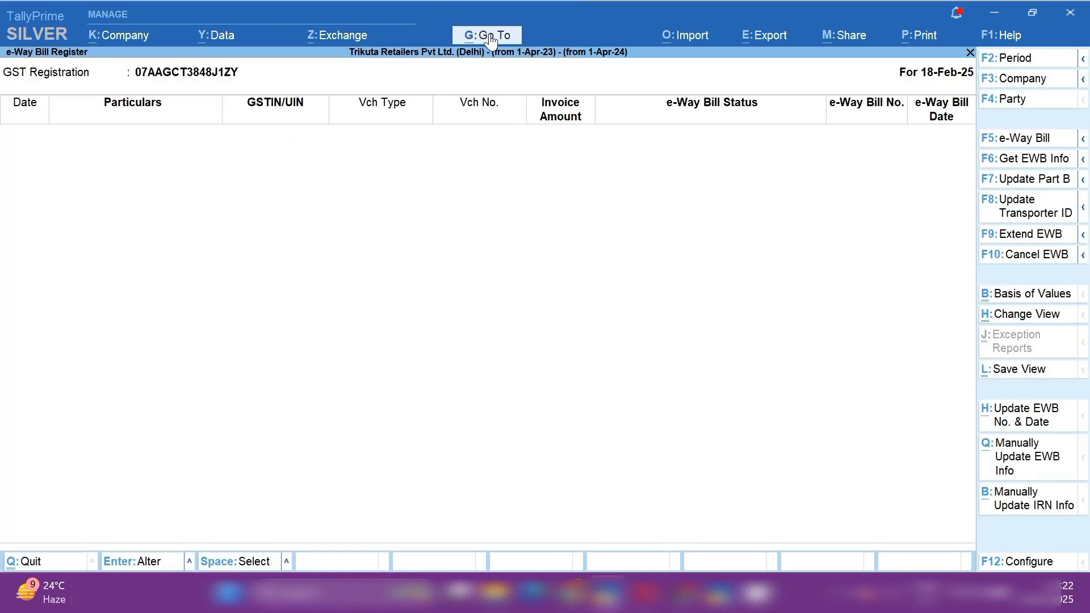
Set the register's period from 1-4-2024 to 31-3-2025
{"action": "key", "text": "alt+F2"}
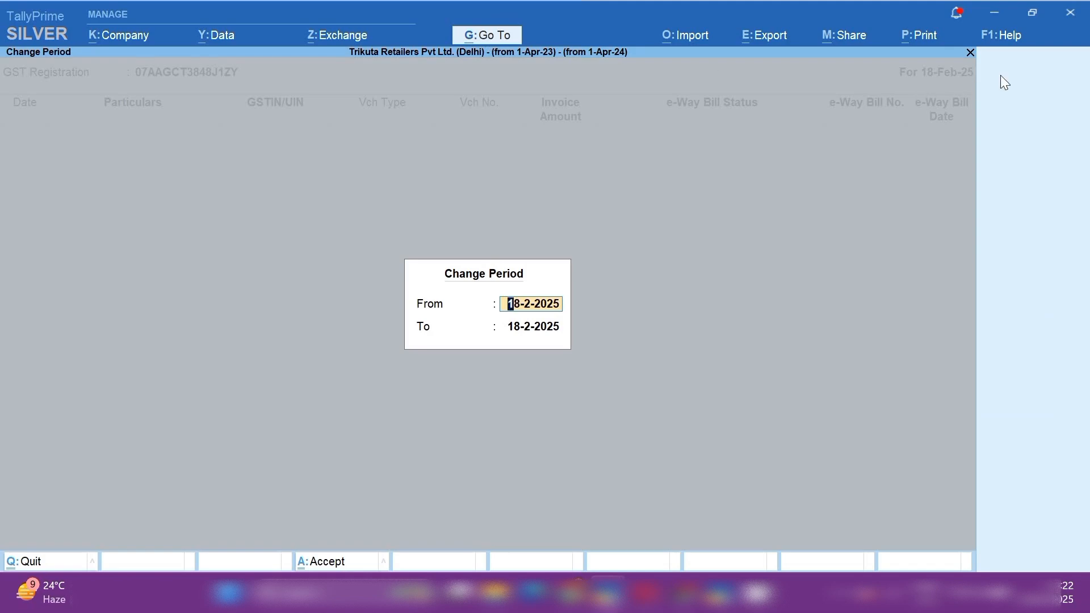
{"action": "type", "text": "1.4.24"}
{"action": "key", "text": "Return"}
{"action": "type", "text": "1"}
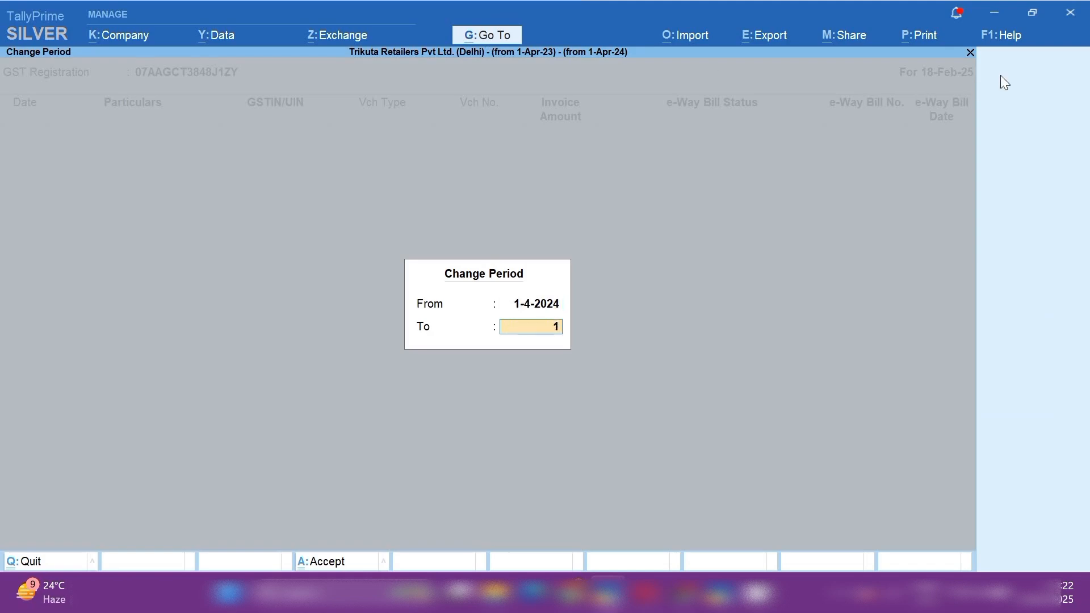
{"action": "type", "text": "31.3.25"}
{"action": "key", "text": "Return"}
Examine the status, number and date of the e-way bills listed in the register for the financial year
{"action": "key", "text": "Down"}
{"action": "key", "text": "Down"}
{"action": "key", "text": "Down"}
{"action": "key", "text": "Down"}
{"action": "key", "text": "Down"}
{"action": "key", "text": "Down"}
{"action": "key", "text": "Down"}
{"action": "key", "text": "Down"}
{"action": "key", "text": "Down"}
{"action": "key", "text": "Down"}
{"action": "key", "text": "Down"}
{"action": "key", "text": "Down"}
{"action": "key", "text": "Down"}
{"action": "key", "text": "Down"}
{"action": "key", "text": "Down"}
{"action": "key", "text": "Down"}
{"action": "key", "text": "Down"}
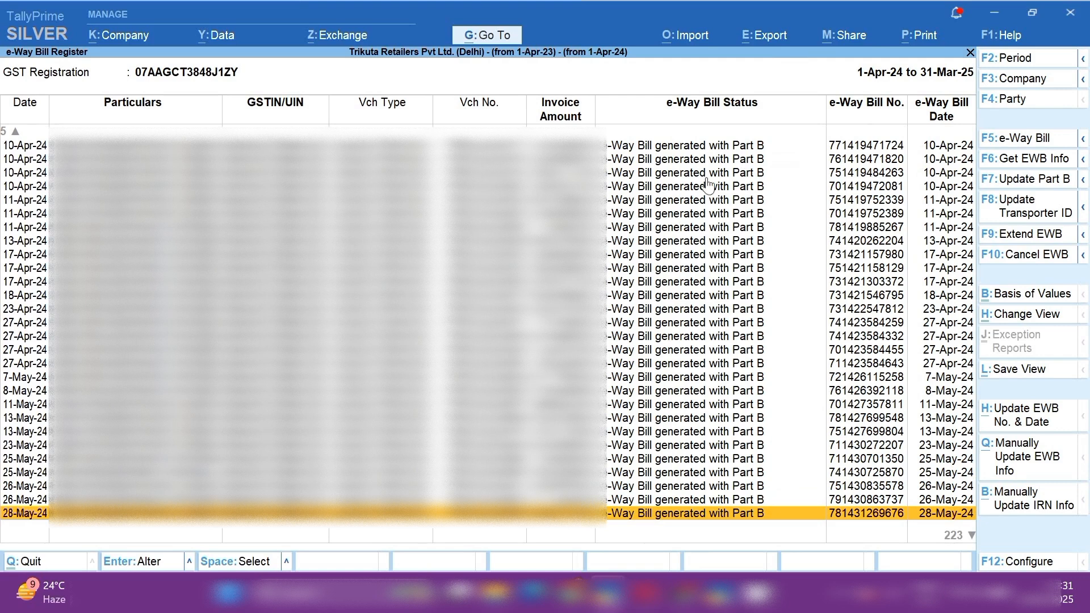
Export the current e-Way Bill Register to Excel, overwriting the existing e-Way Bill Register.xlsx
{"action": "left_click", "coordinate": [775, 40]}
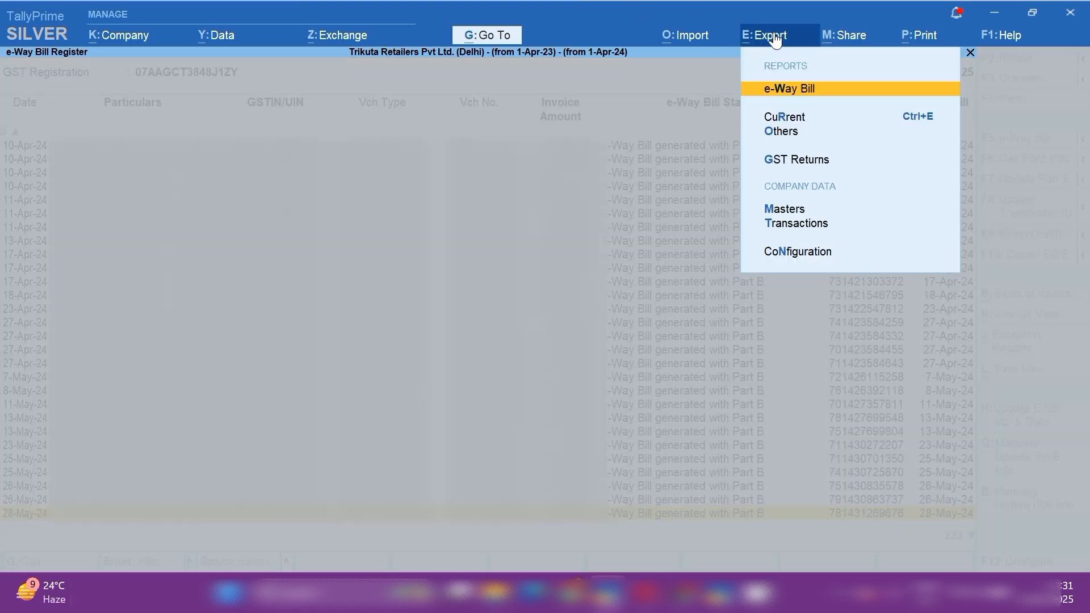
{"action": "left_click", "coordinate": [789, 116]}
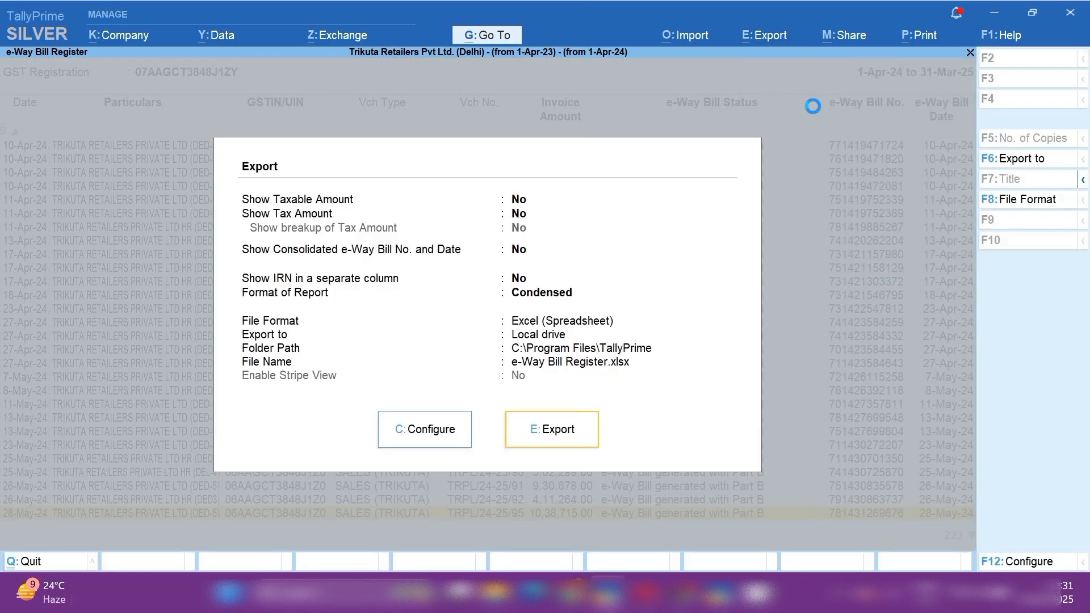
{"action": "left_click", "coordinate": [552, 430]}
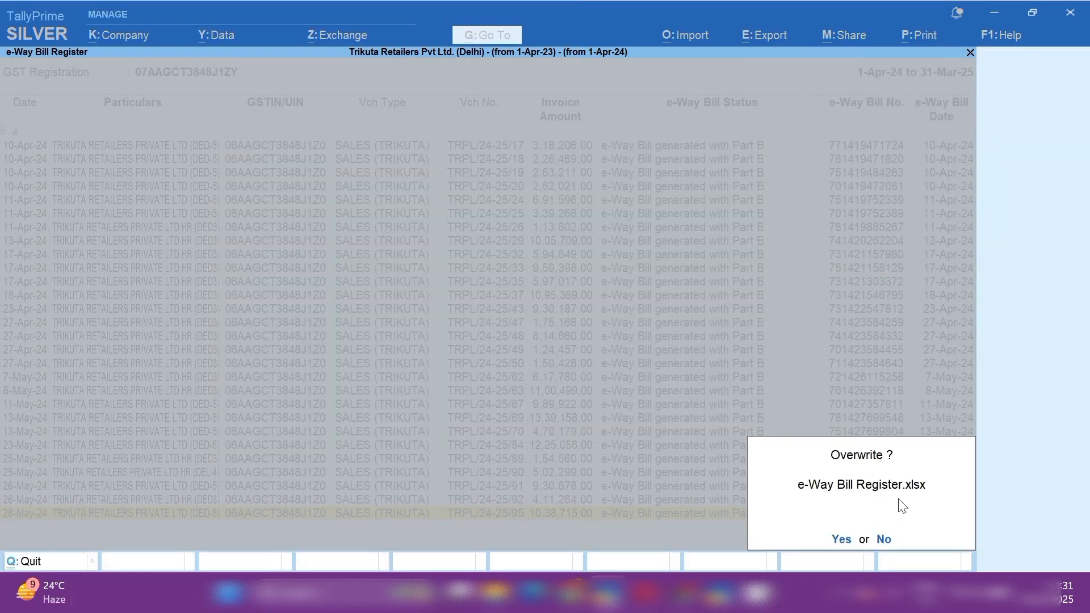
{"action": "left_click", "coordinate": [842, 539]}
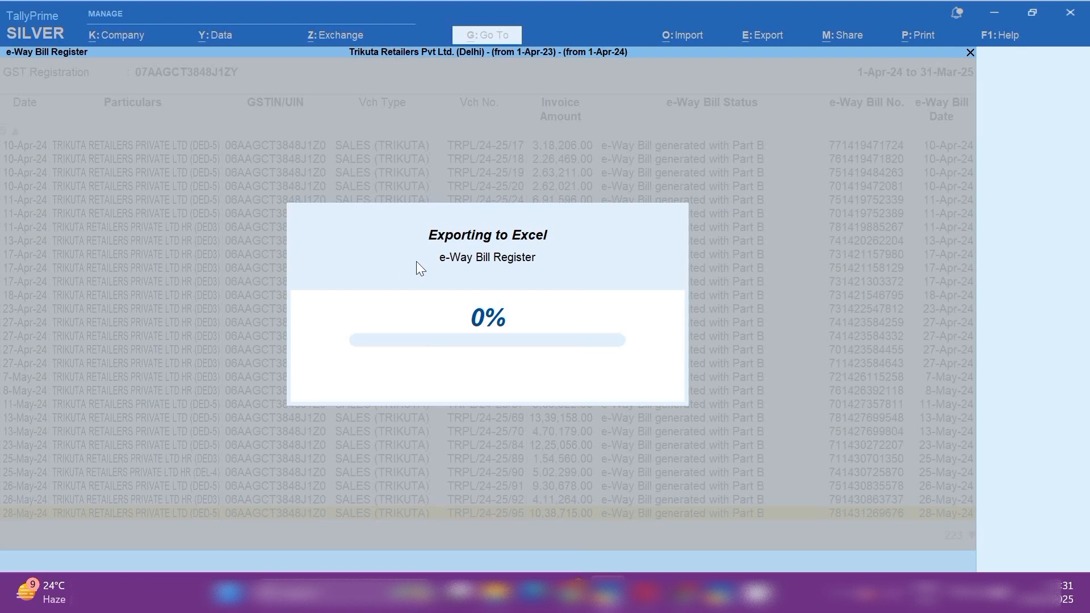
{"action": "left_click", "coordinate": [840, 592]}
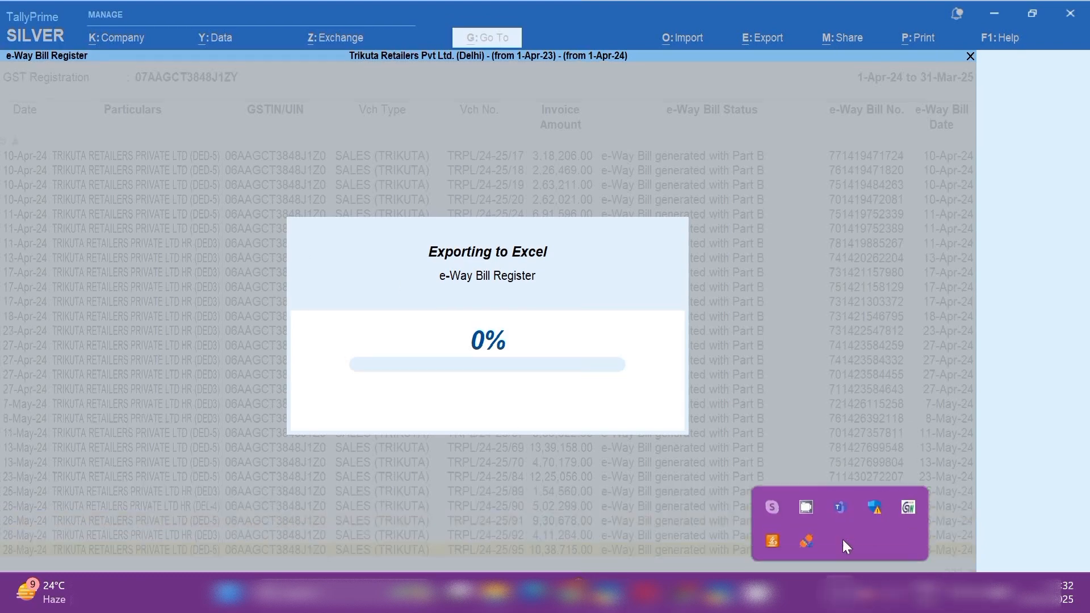
{"action": "right_click", "coordinate": [799, 507]}
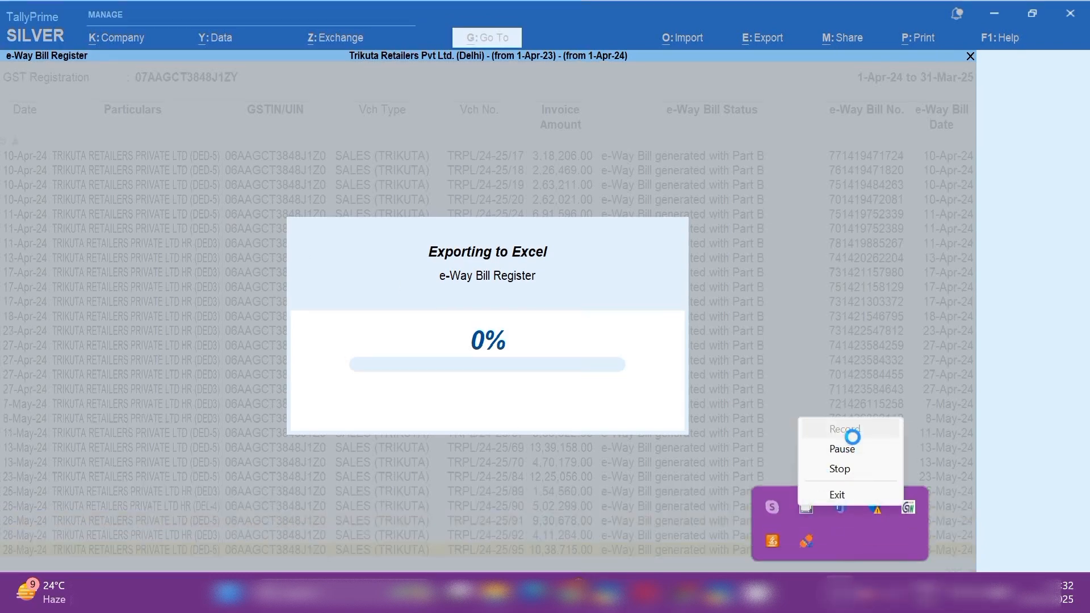
{"action": "left_click", "coordinate": [842, 448]}
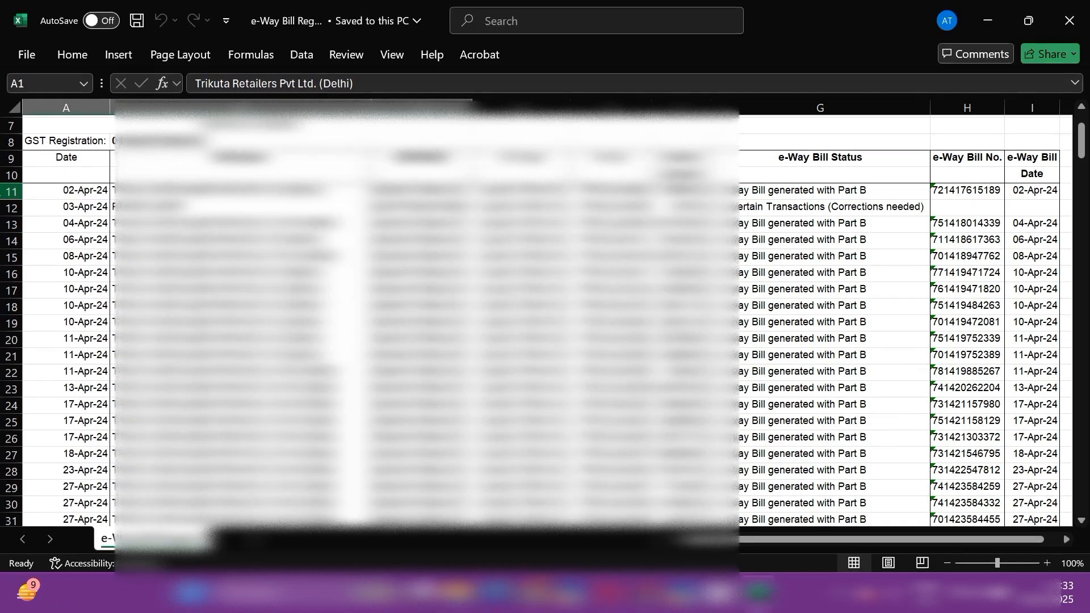
Look through the rows of the exported e-Way Bill Register in the Excel workbook
{"action": "scroll", "coordinate": [545, 317], "scroll_direction": "down", "scroll_amount": 6}
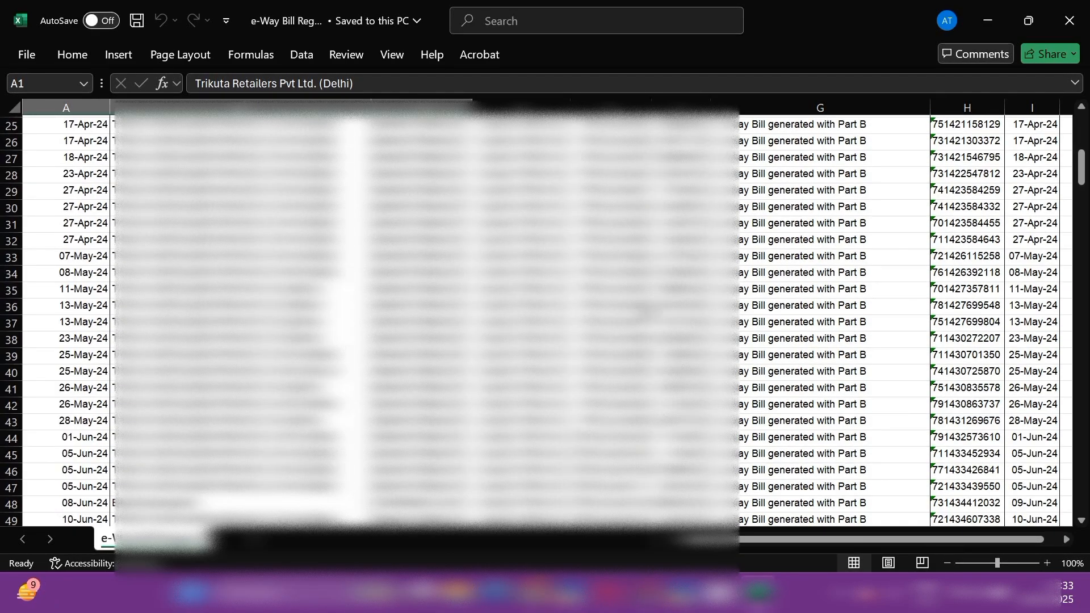
{"action": "scroll", "coordinate": [545, 318], "scroll_direction": "down", "scroll_amount": 12}
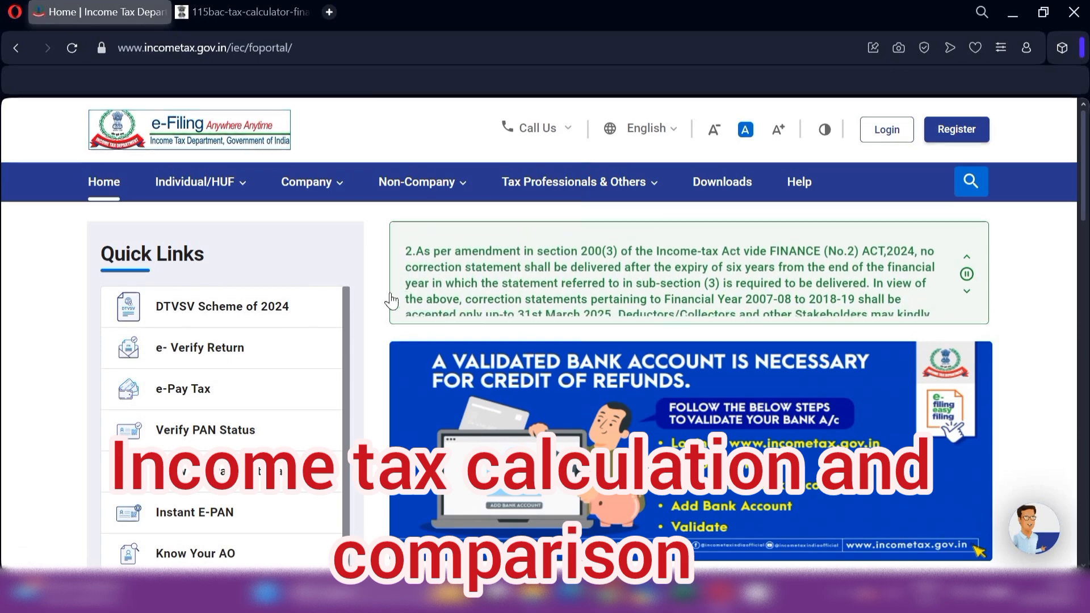
Open the Income Tax Calculator from the quick links of the Income Tax e-Filing website
{"action": "scroll", "coordinate": [281, 460], "scroll_direction": "down", "scroll_amount": 1}
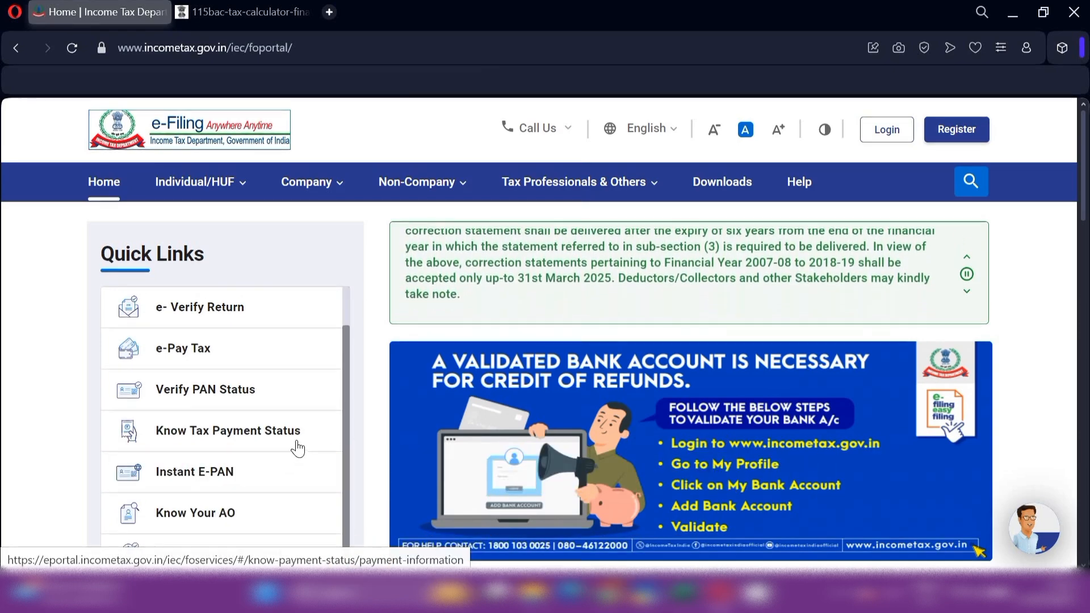
{"action": "scroll", "coordinate": [295, 448], "scroll_direction": "down", "scroll_amount": 3}
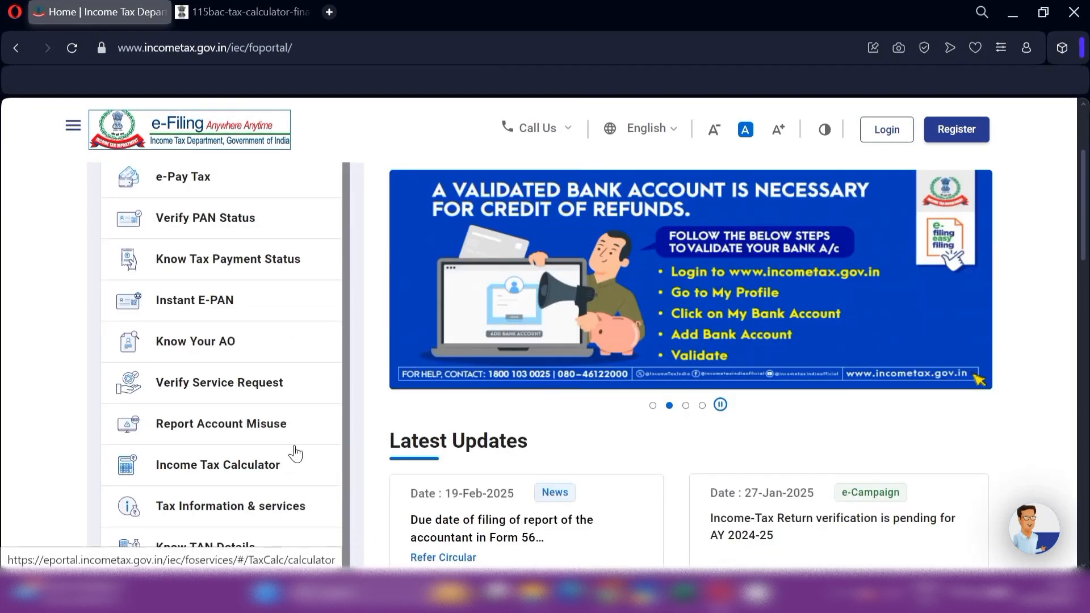
{"action": "left_click", "coordinate": [203, 479]}
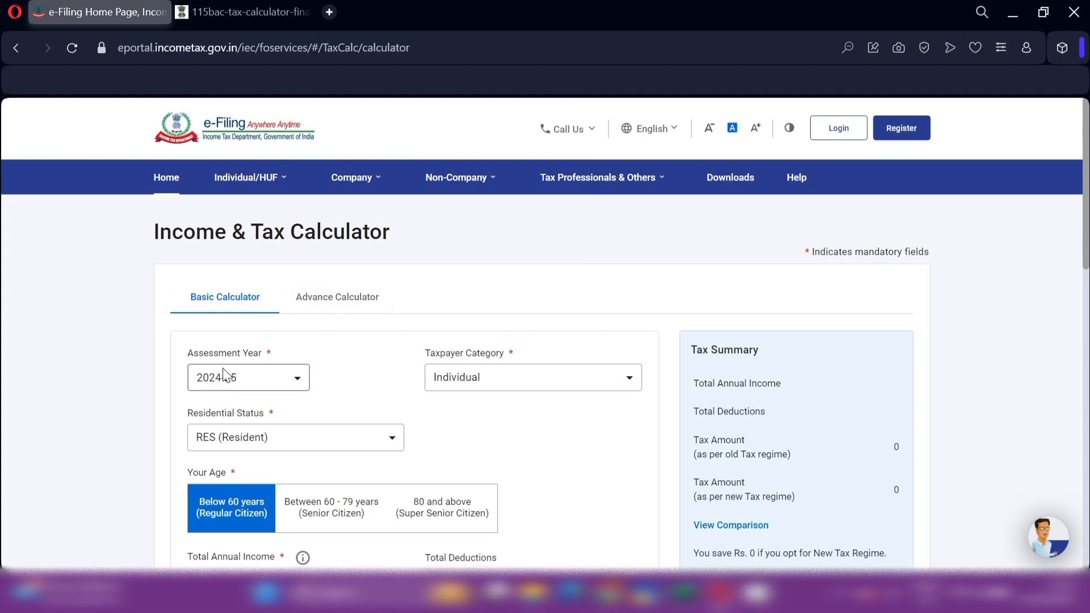
Set the basic calculator's assessment year to 2025-26 and enter a total annual income of 1325000
{"action": "left_click", "coordinate": [279, 379]}
{"action": "left_click", "coordinate": [258, 346]}
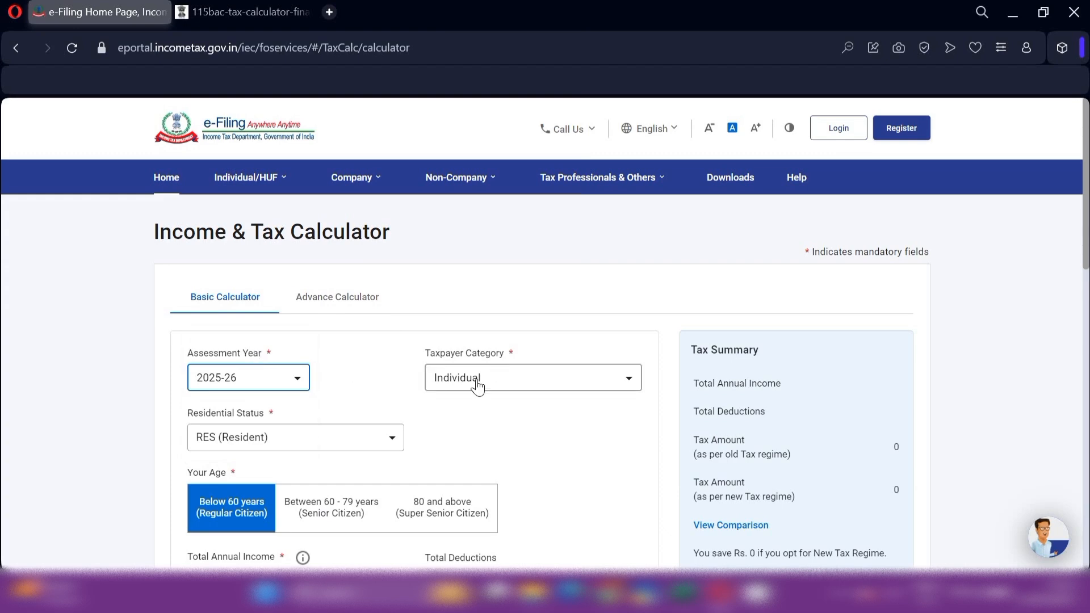
{"action": "scroll", "coordinate": [485, 430], "scroll_direction": "down", "scroll_amount": 2}
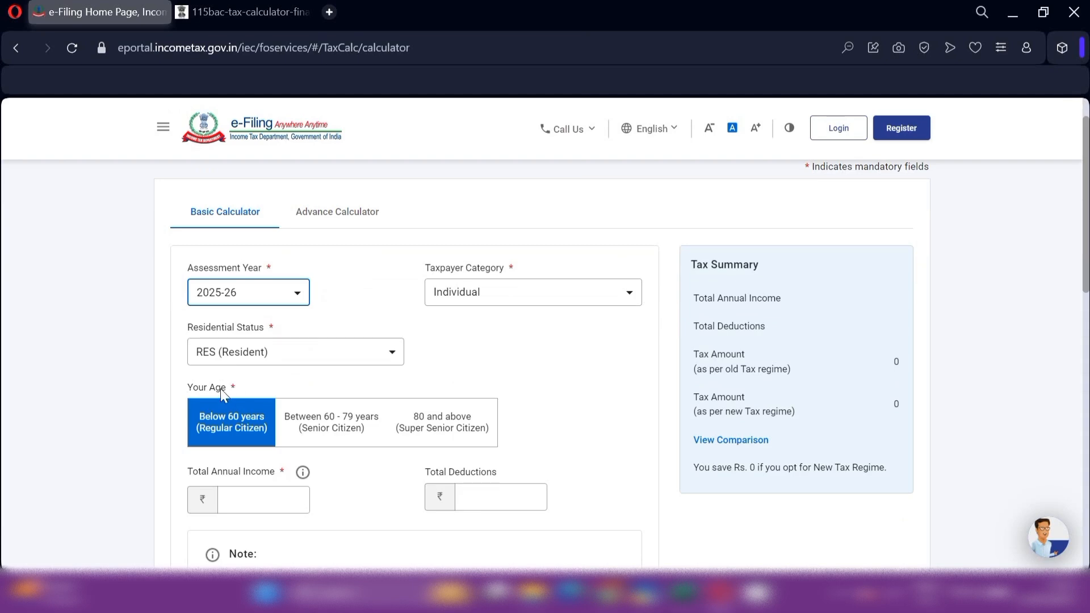
{"action": "scroll", "coordinate": [220, 391], "scroll_direction": "down", "scroll_amount": 2}
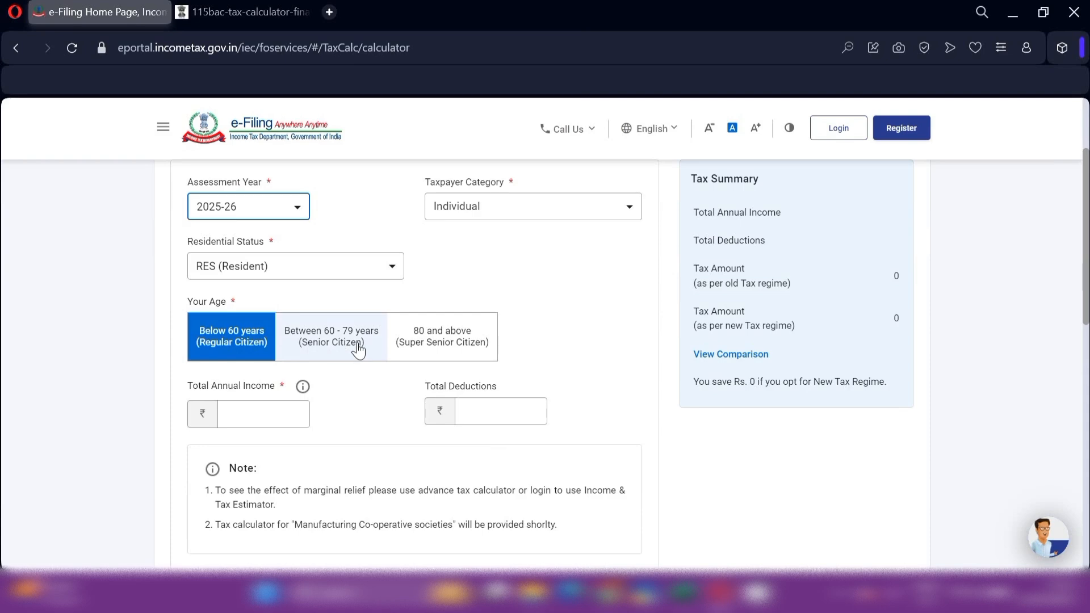
{"action": "left_click", "coordinate": [224, 419]}
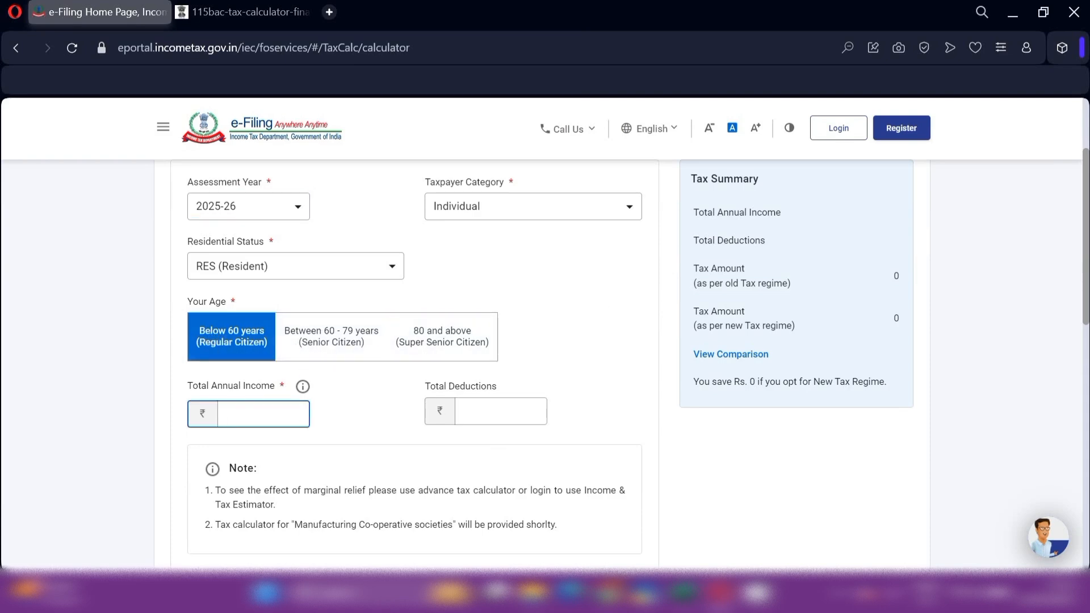
{"action": "type", "text": "1325000"}
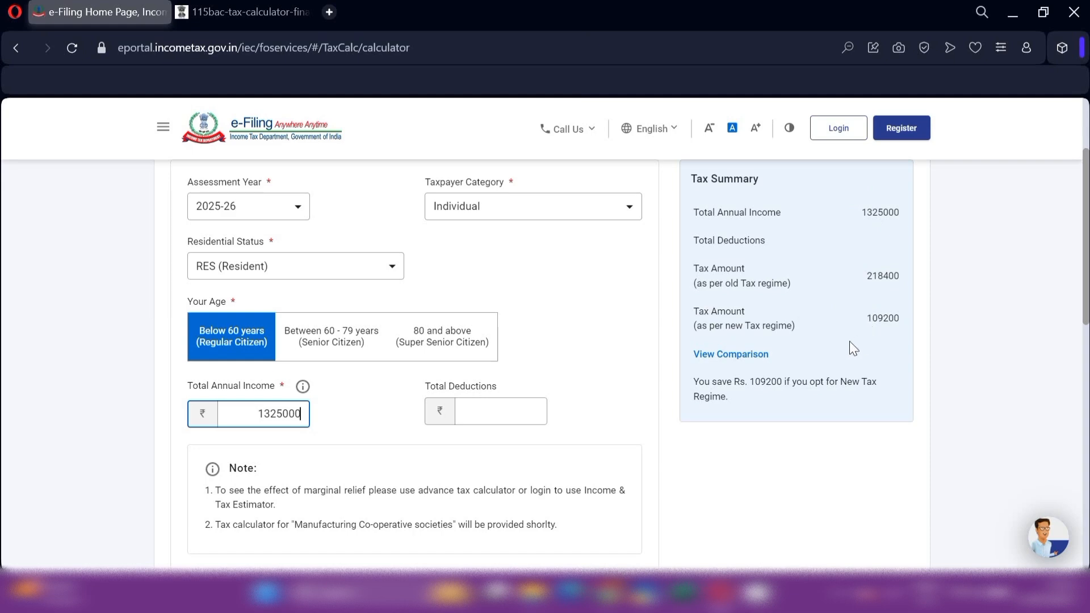
Switch to the Advance Calculator, review its income and tax sections, and select the Old Tax Regime
{"action": "scroll", "coordinate": [564, 322], "scroll_direction": "up", "scroll_amount": 2}
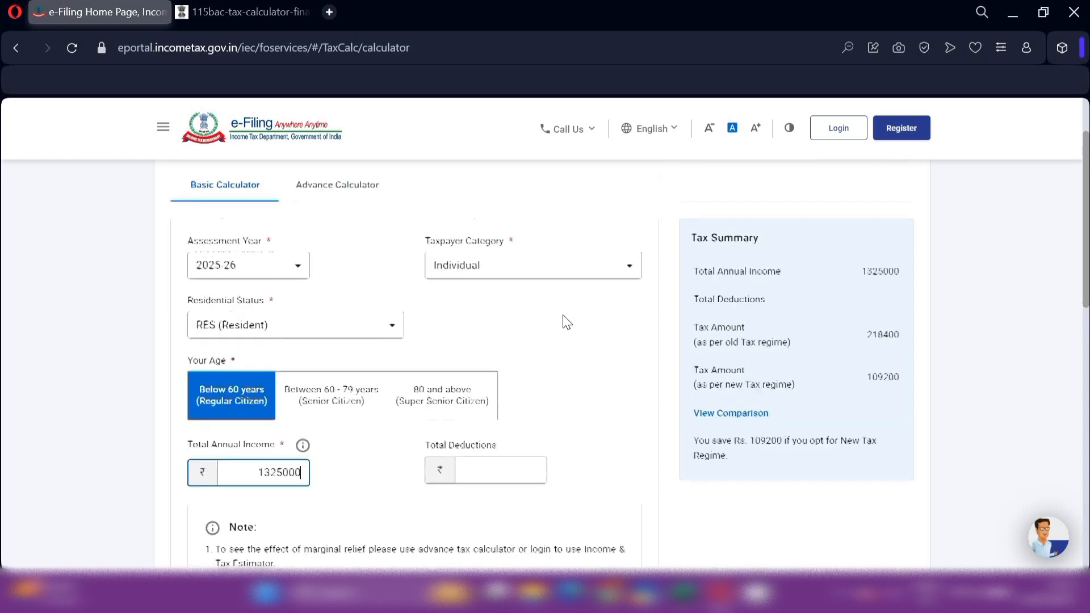
{"action": "left_click", "coordinate": [352, 223]}
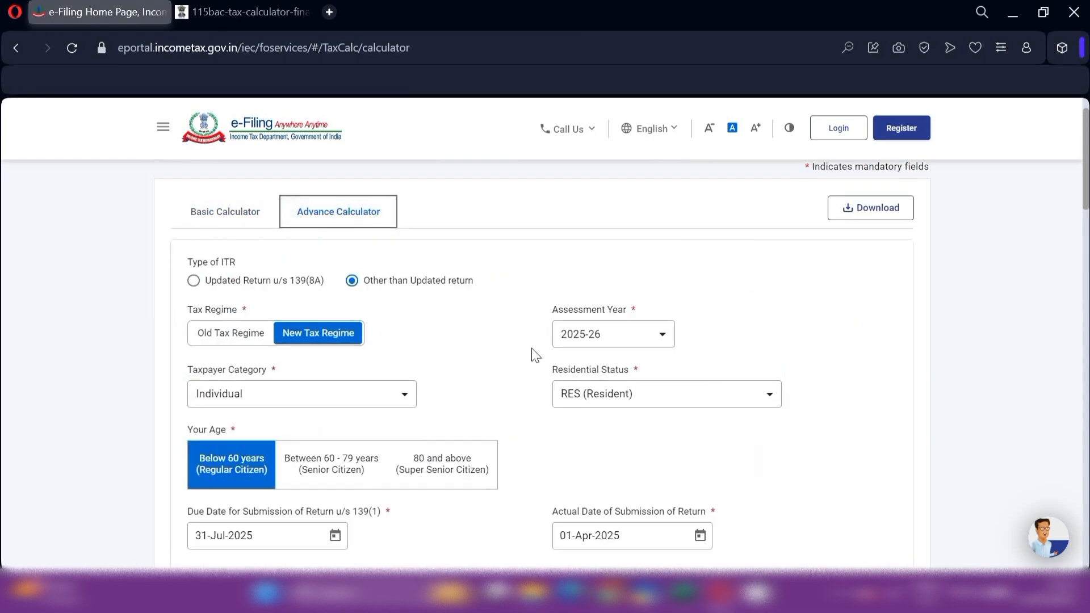
{"action": "scroll", "coordinate": [445, 379], "scroll_direction": "down", "scroll_amount": 12}
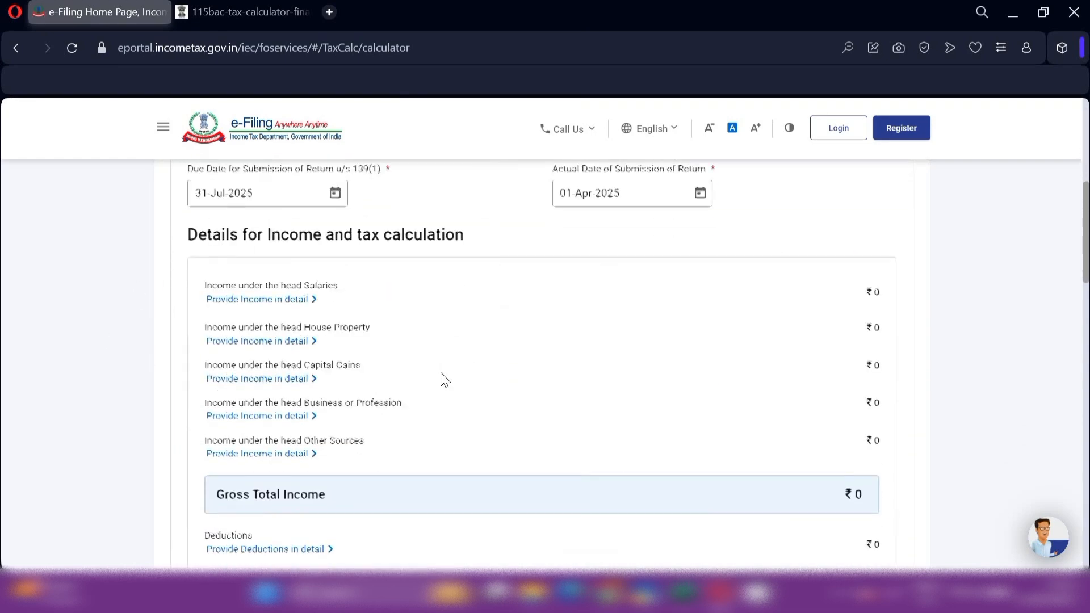
{"action": "scroll", "coordinate": [441, 373], "scroll_direction": "down", "scroll_amount": 12}
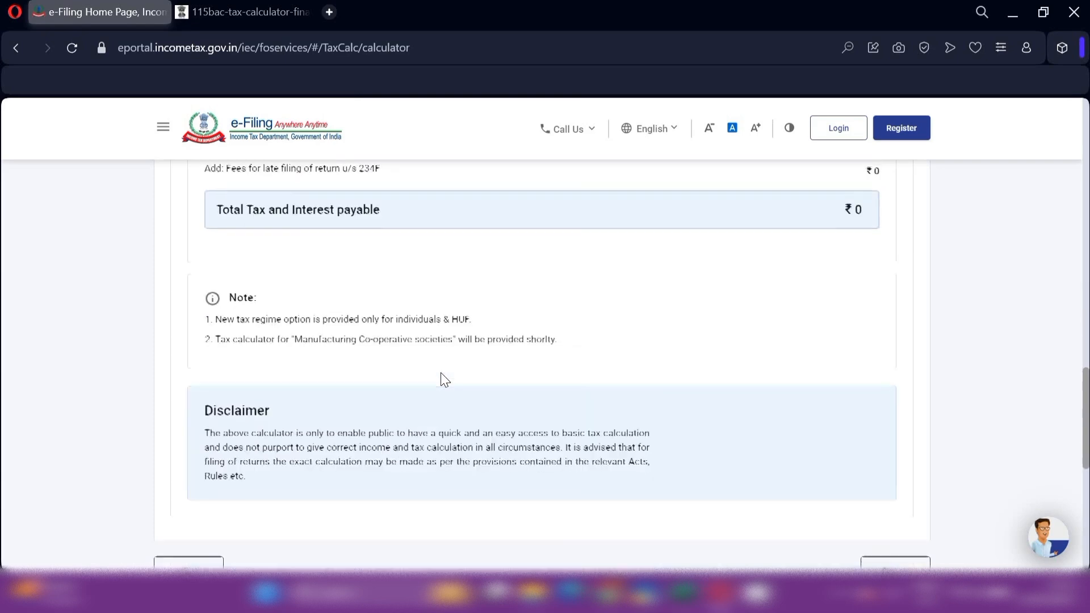
{"action": "scroll", "coordinate": [453, 404], "scroll_direction": "up", "scroll_amount": 20}
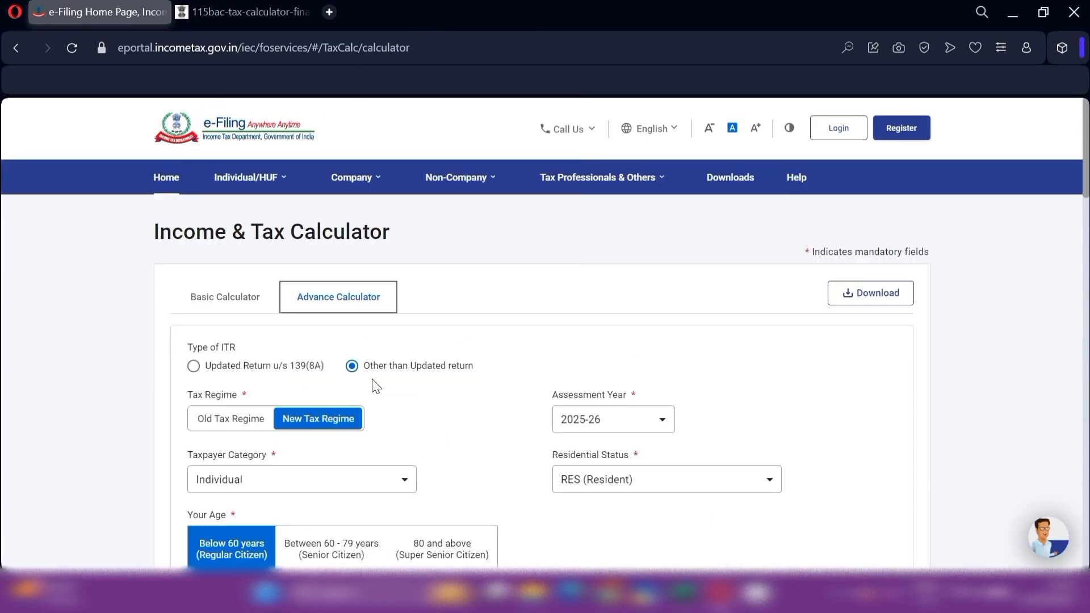
{"action": "scroll", "coordinate": [384, 381], "scroll_direction": "down", "scroll_amount": 1}
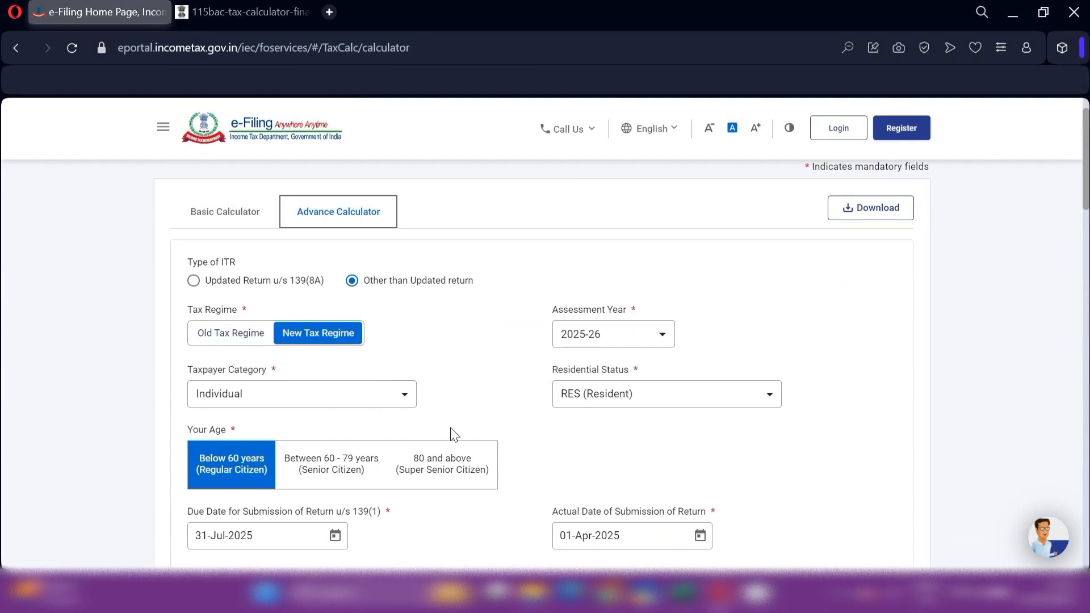
{"action": "left_click", "coordinate": [215, 335]}
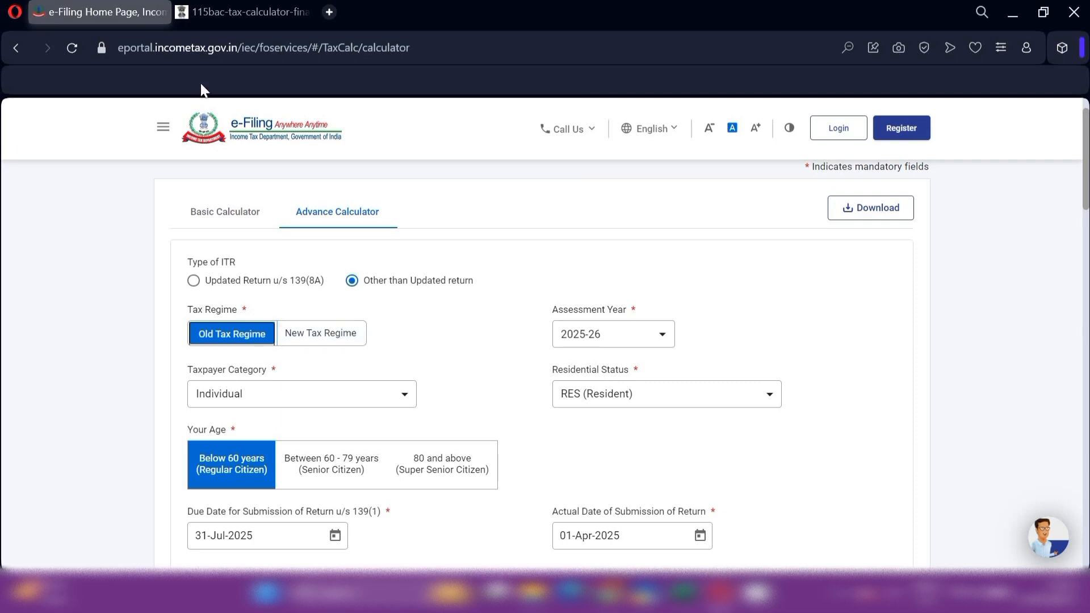
Switch to the Finance Bill 2025 new-regime tax comparison calculator and check its residential status options, keeping Resident
{"action": "left_click", "coordinate": [258, 11]}
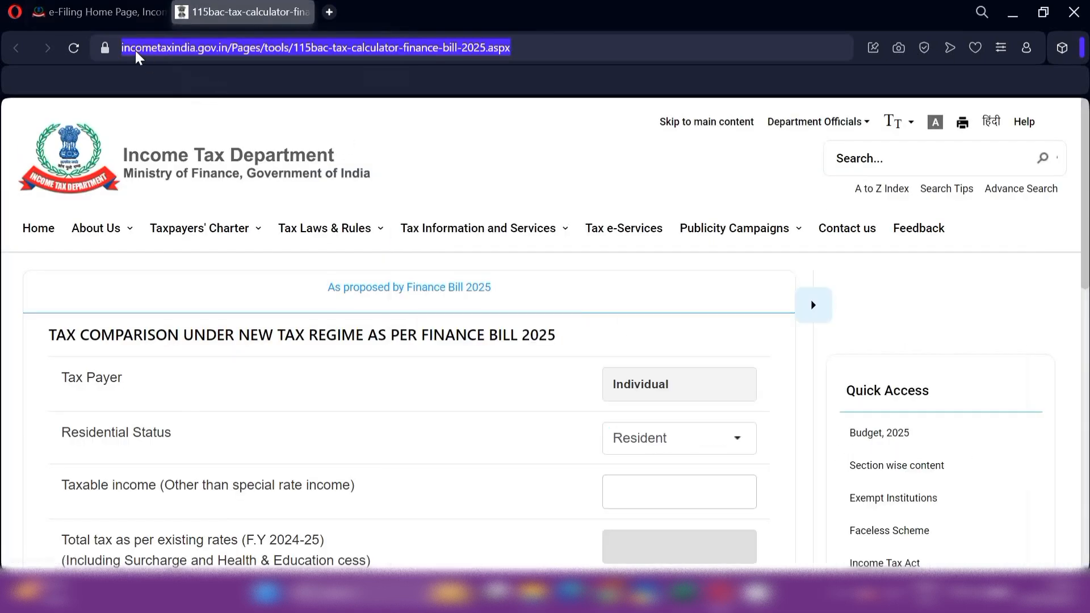
{"action": "left_click", "coordinate": [489, 167]}
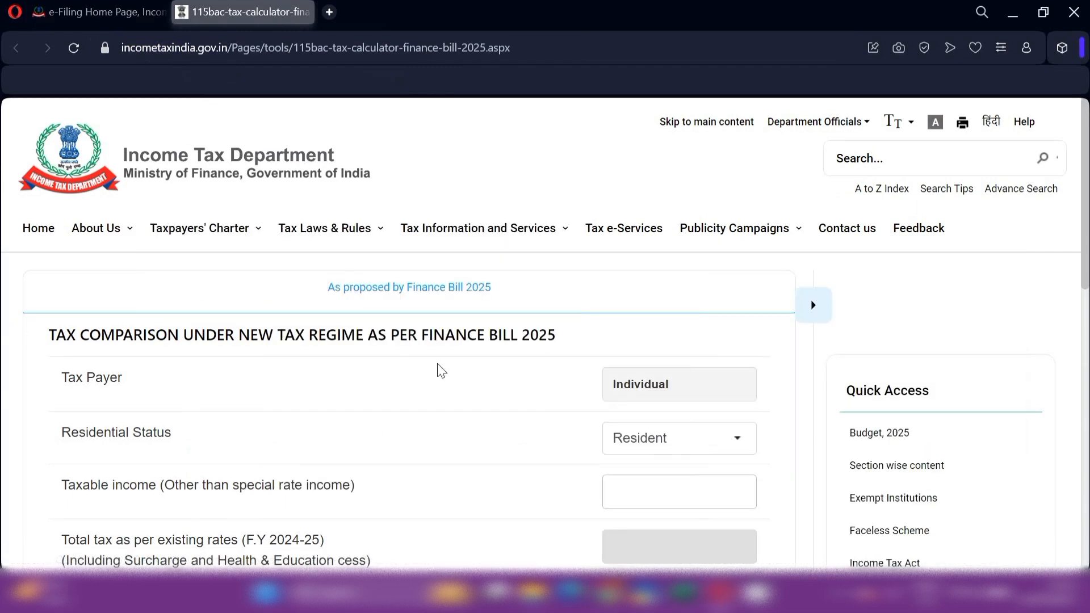
{"action": "scroll", "coordinate": [440, 368], "scroll_direction": "down", "scroll_amount": 3}
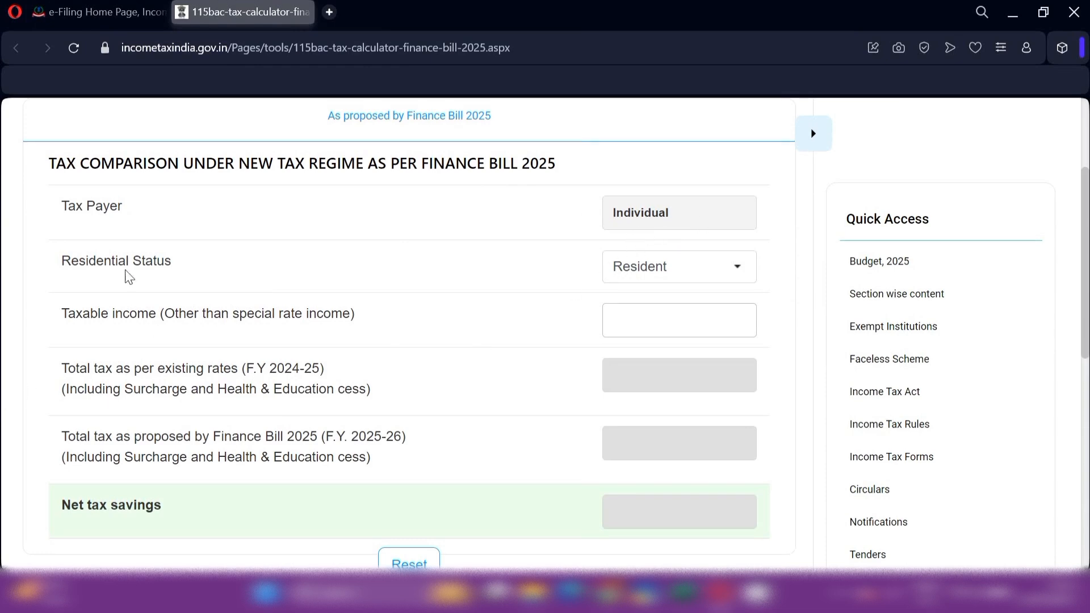
{"action": "left_click", "coordinate": [666, 273]}
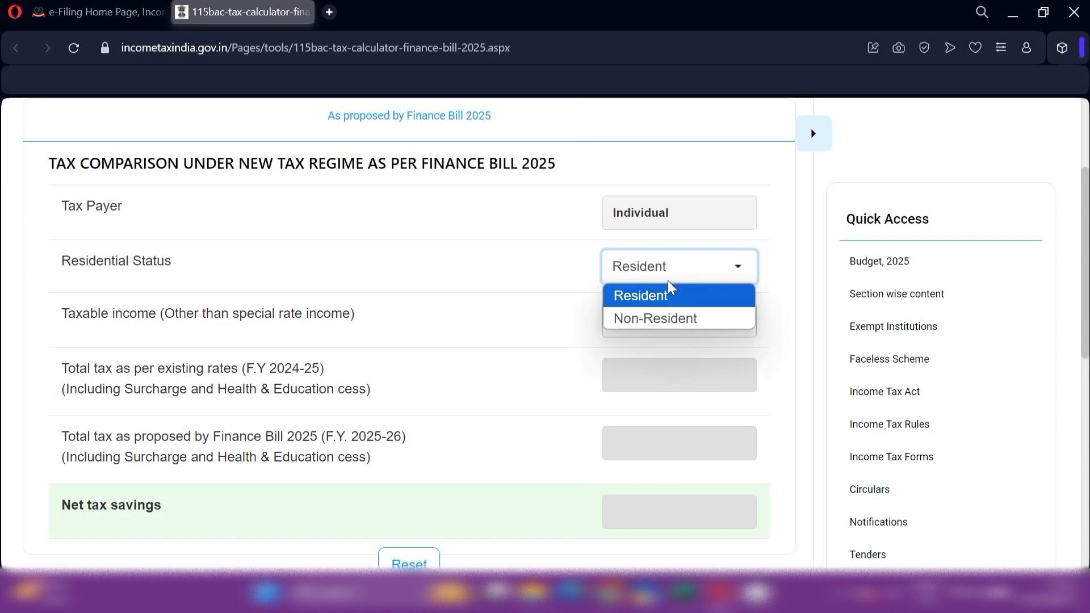
{"action": "left_click", "coordinate": [541, 280]}
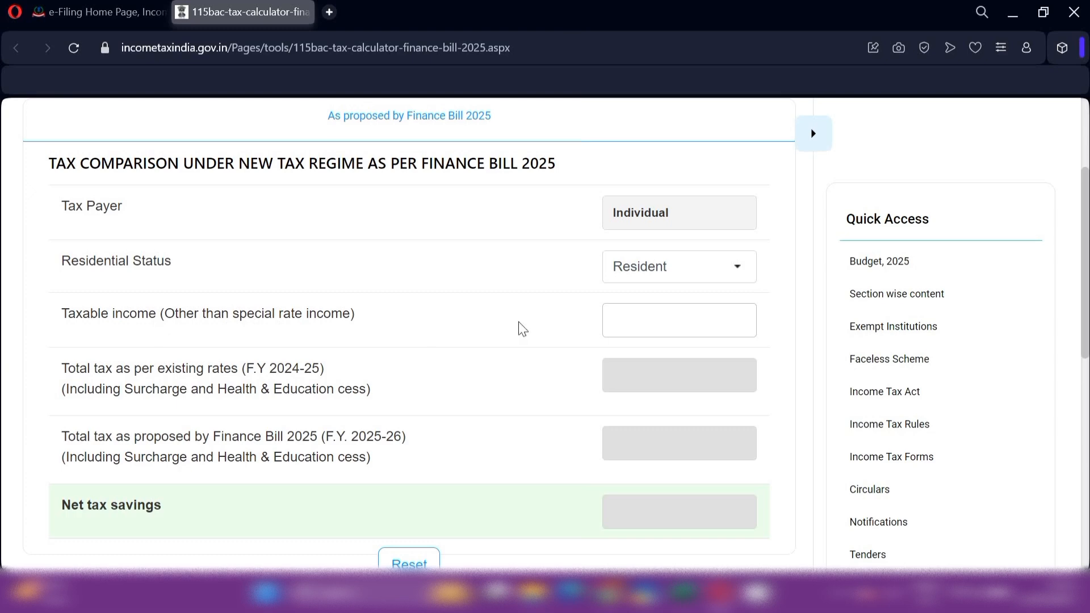
Enter a taxable income of 1325000 and calculate the tax for F.Y. 2024-25 and F.Y. 2025-26
{"action": "left_click", "coordinate": [610, 317]}
{"action": "left_click", "coordinate": [608, 314]}
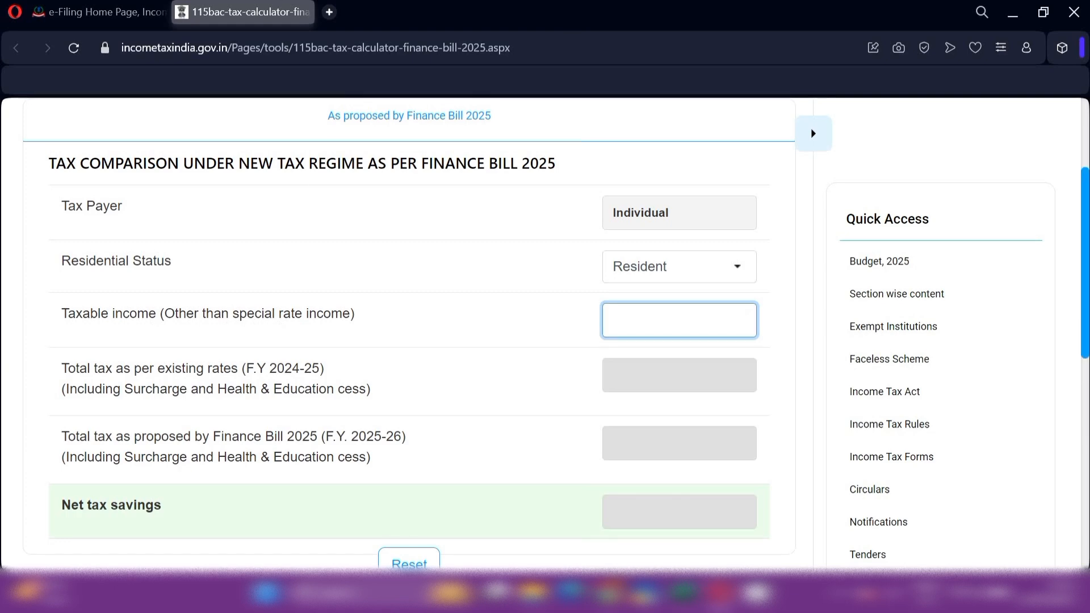
{"action": "type", "text": "1325000"}
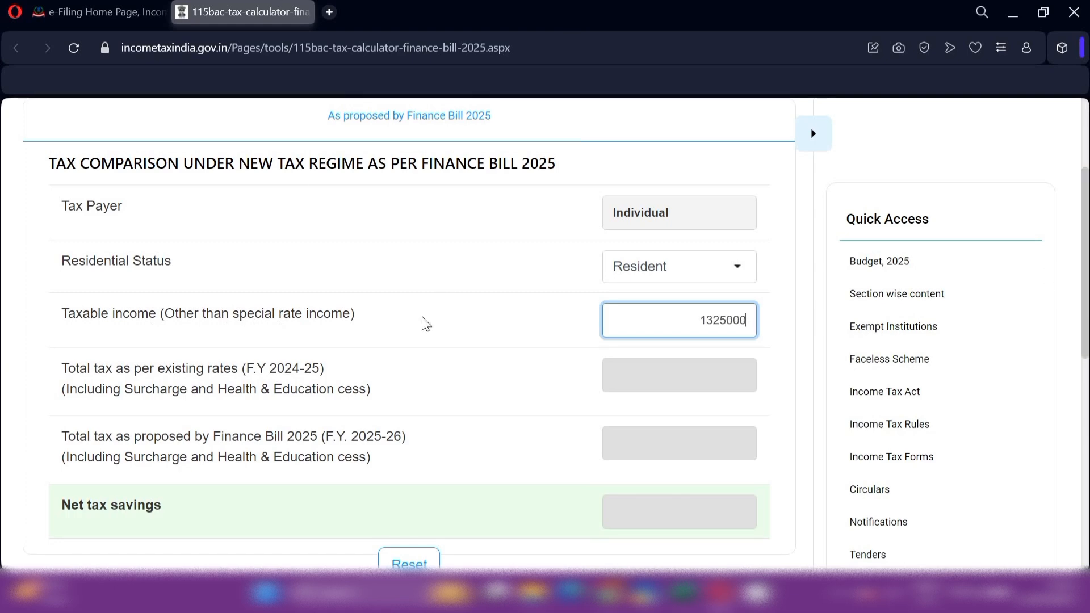
{"action": "left_click", "coordinate": [476, 327]}
{"action": "scroll", "coordinate": [566, 347], "scroll_direction": "down", "scroll_amount": 1}
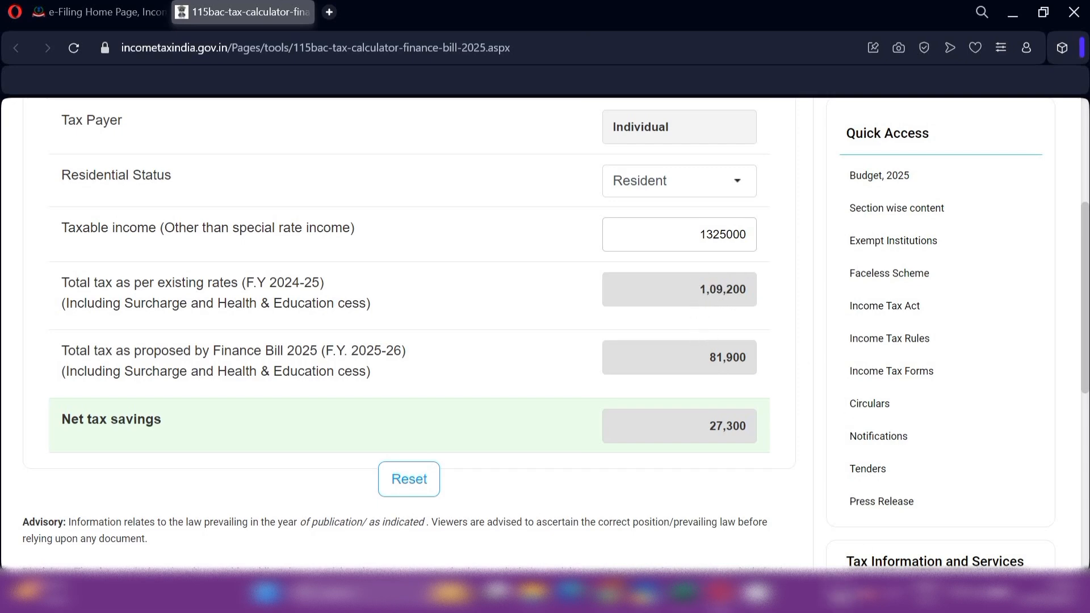
{"action": "left_click", "coordinate": [840, 599]}
{"action": "right_click", "coordinate": [811, 502]}
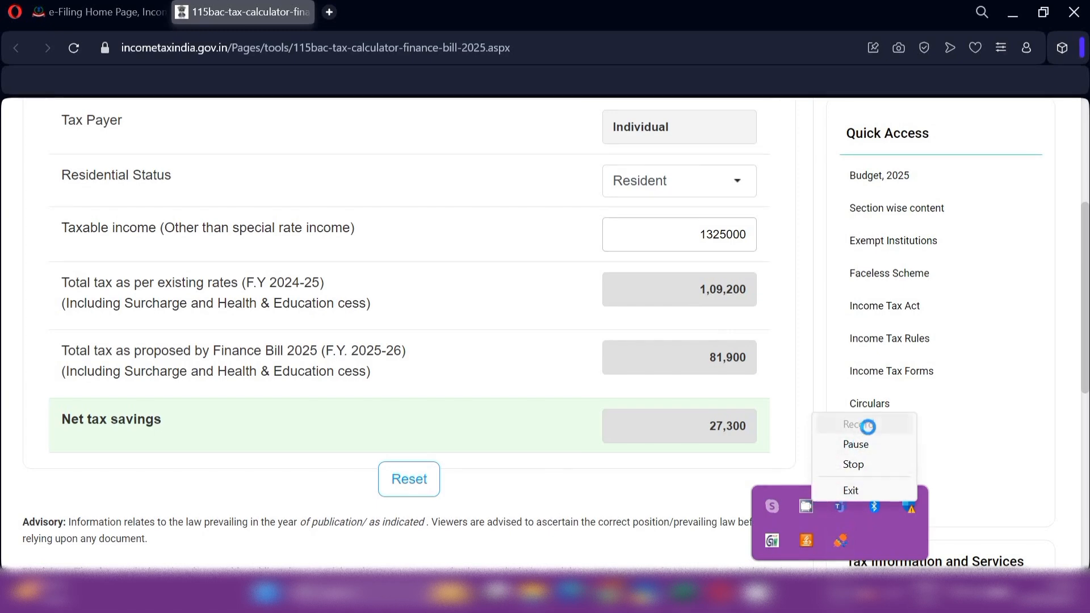
{"action": "left_click", "coordinate": [880, 443]}
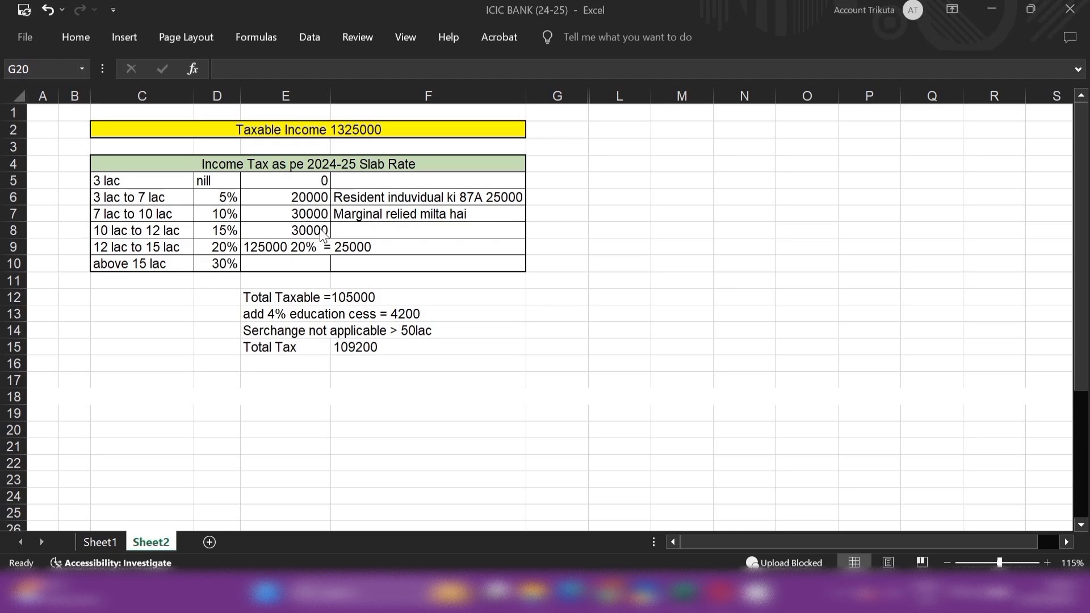
Compare the calculator's 2024-25 tax with the Excel sheet, and unhide columns H to K holding the 2025-26 slab calculation
{"action": "left_click", "coordinate": [722, 593]}
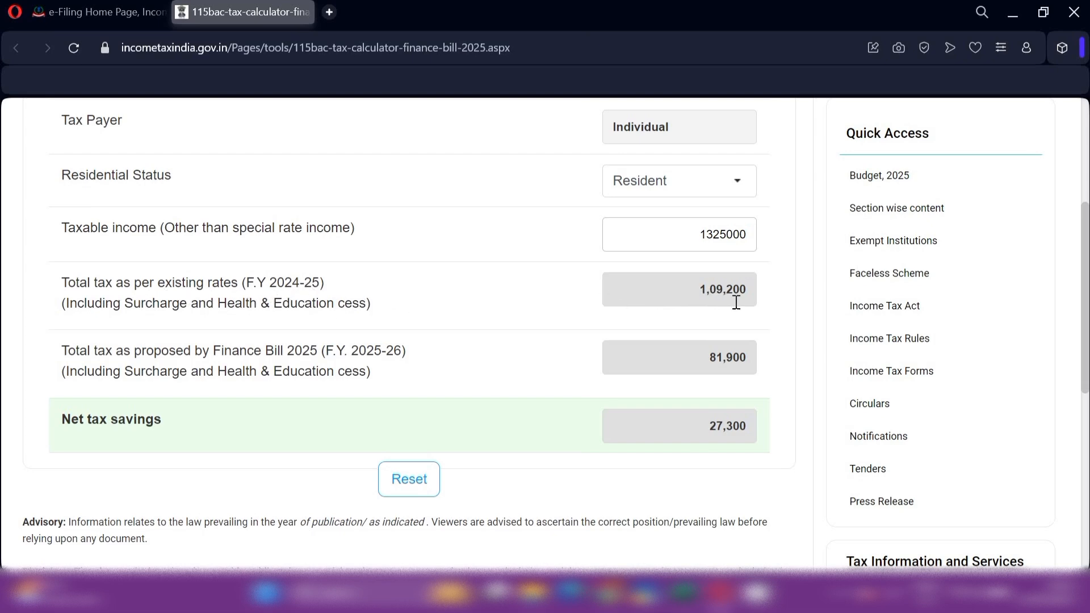
{"action": "left_click", "coordinate": [685, 592]}
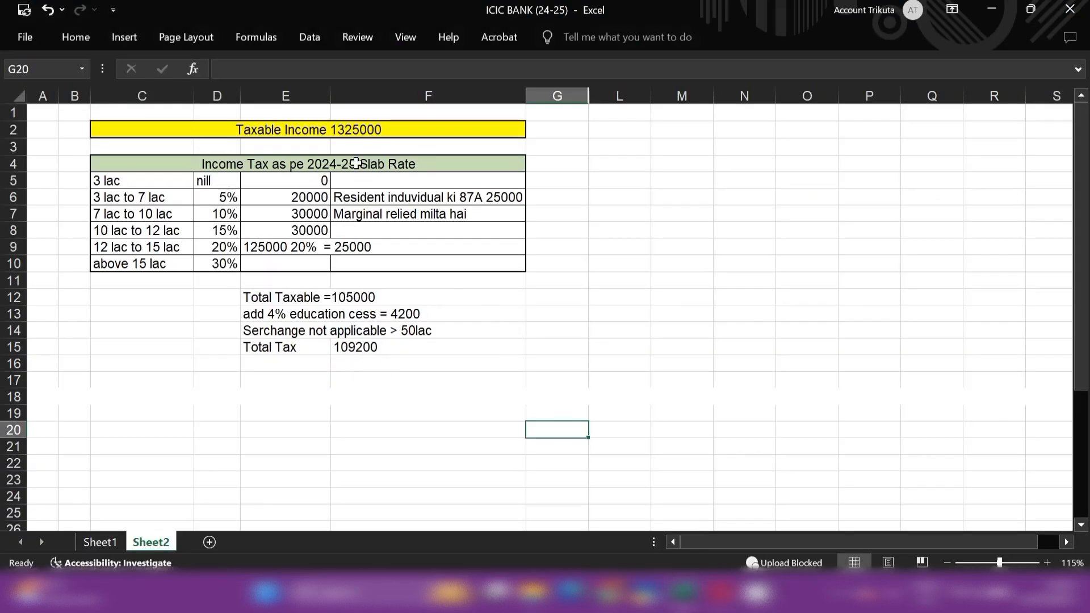
{"action": "left_click", "coordinate": [515, 88]}
{"action": "left_click_drag", "start_coordinate": [514, 88], "coordinate": [630, 92]}
{"action": "right_click", "coordinate": [583, 202]}
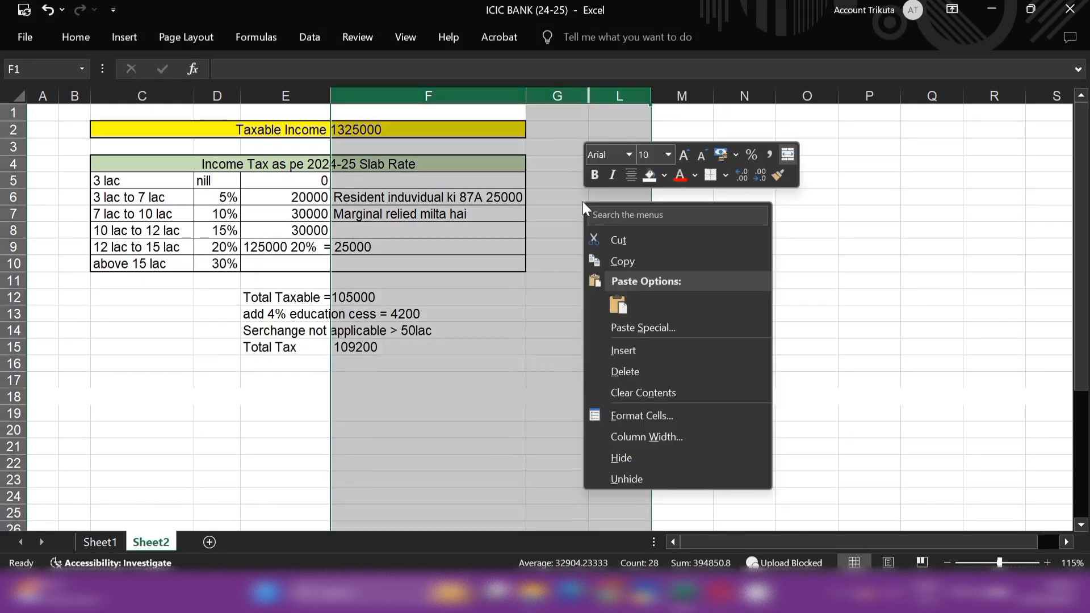
{"action": "left_click", "coordinate": [623, 485]}
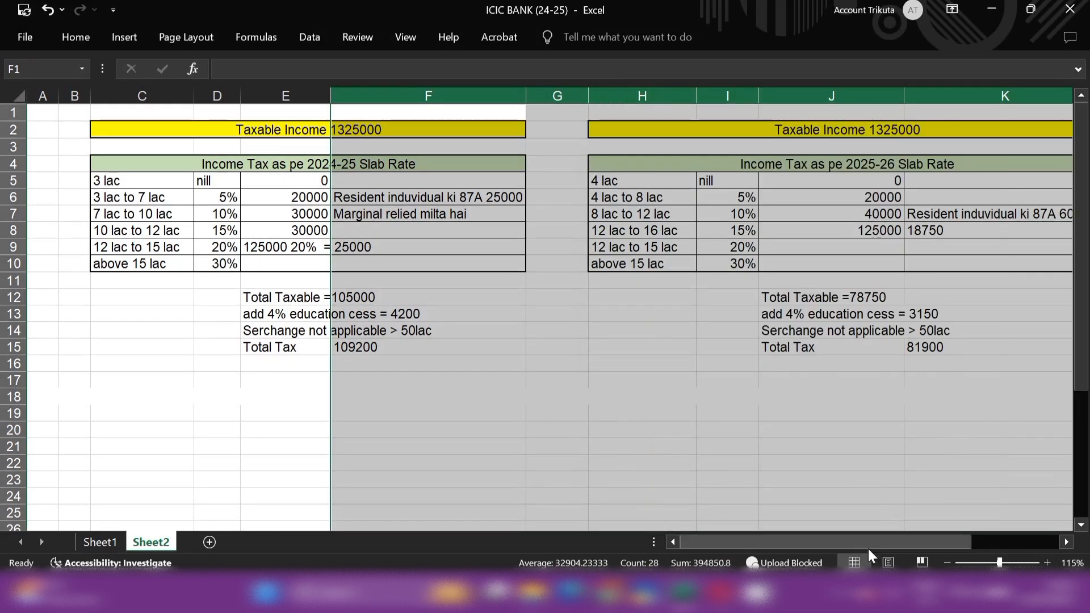
{"action": "left_click", "coordinate": [1065, 542]}
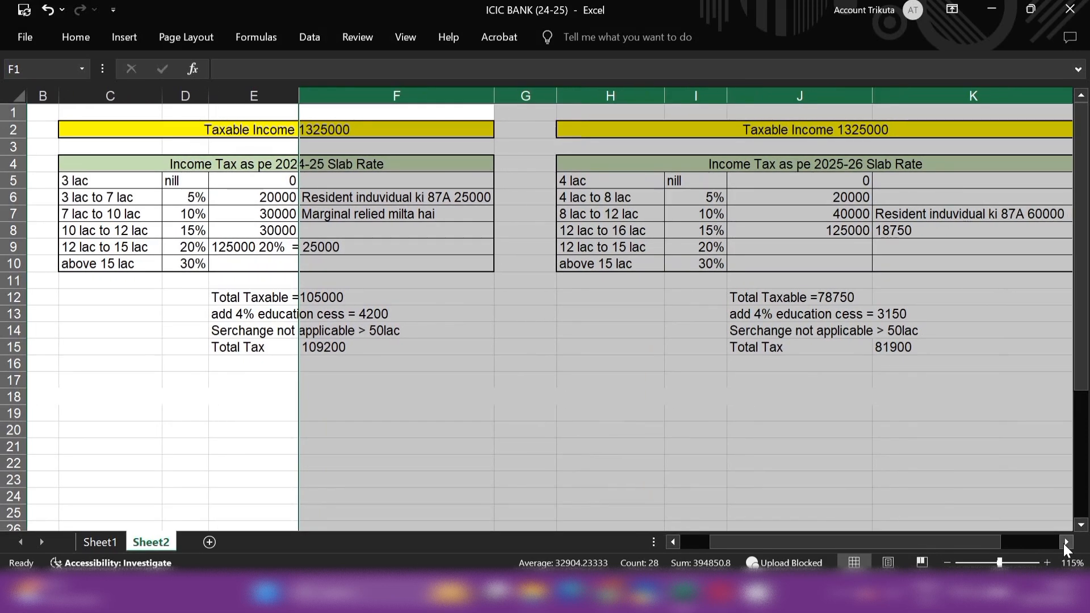
{"action": "left_click", "coordinate": [1066, 542]}
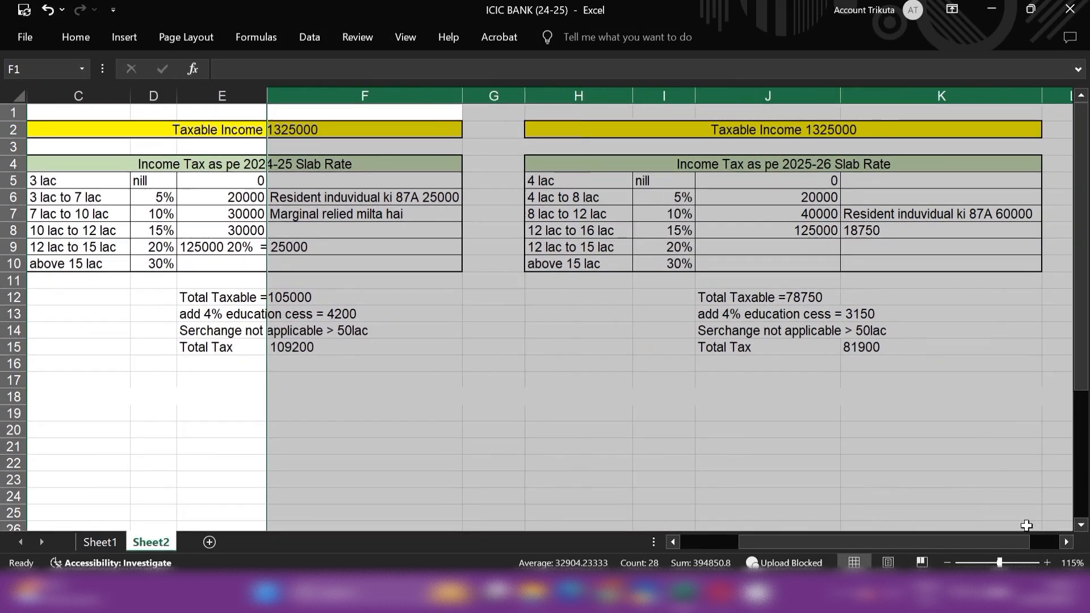
{"action": "left_click", "coordinate": [940, 496]}
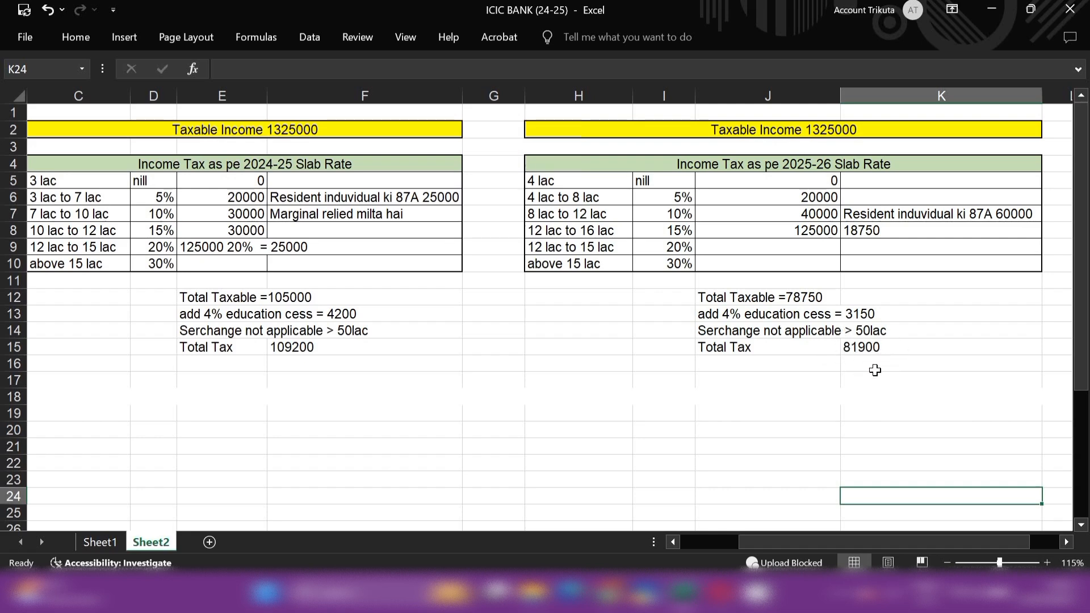
Check the worksheet's 2025-26 total tax against the online tax comparison calculator and return to Excel
{"action": "left_click", "coordinate": [720, 593]}
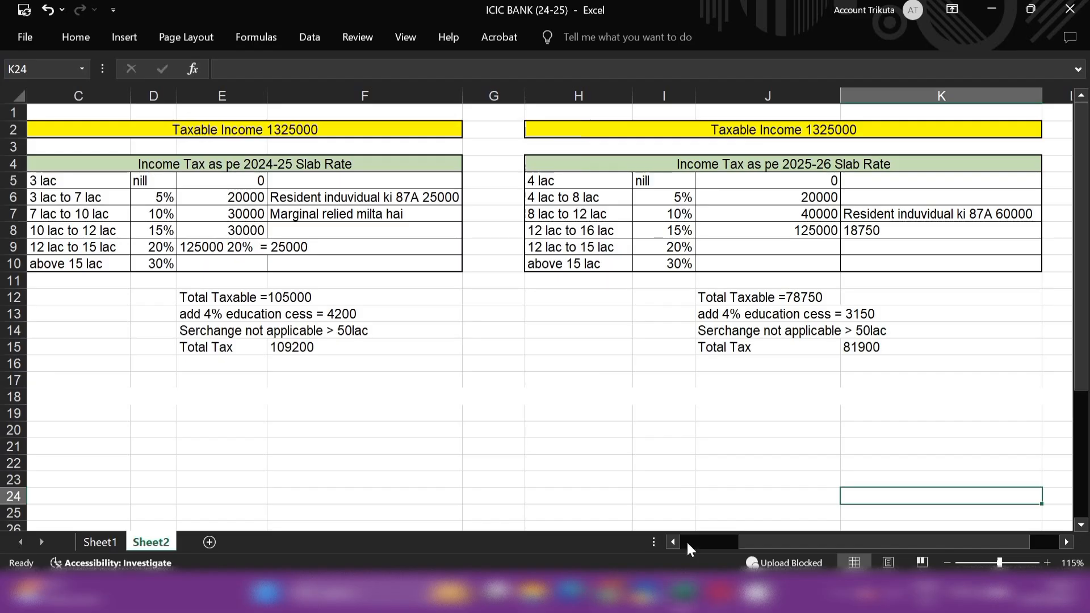
{"action": "left_click", "coordinate": [684, 593]}
{"action": "left_click", "coordinate": [845, 598]}
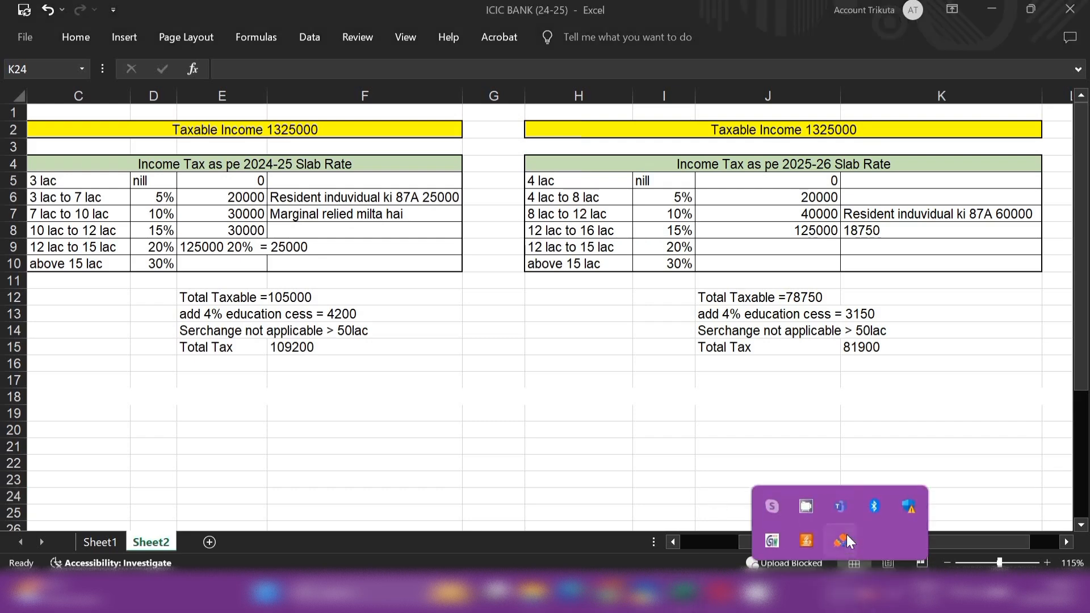
{"action": "right_click", "coordinate": [806, 507]}
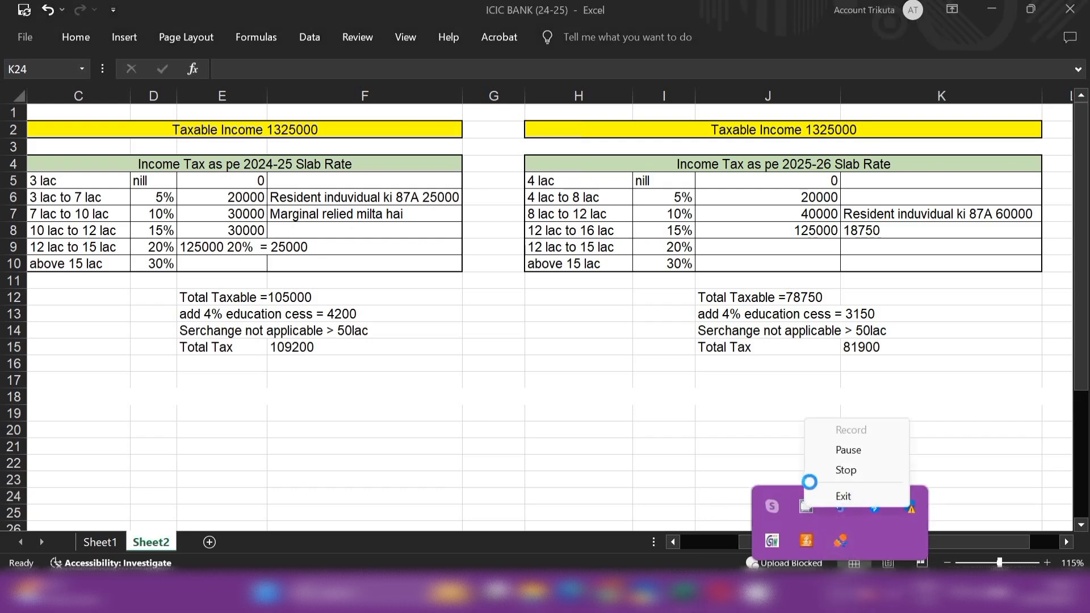